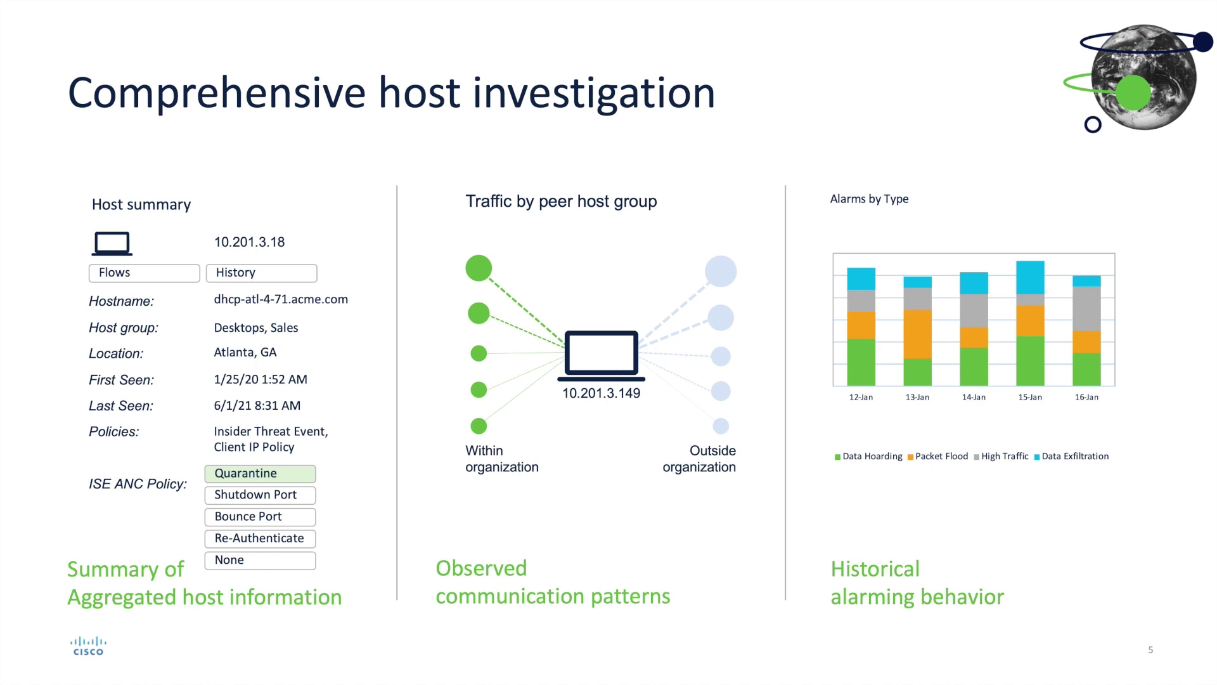
# Advance the slides to slide 6, Automate Response and Alert Sharing.
pyautogui.press('Right')
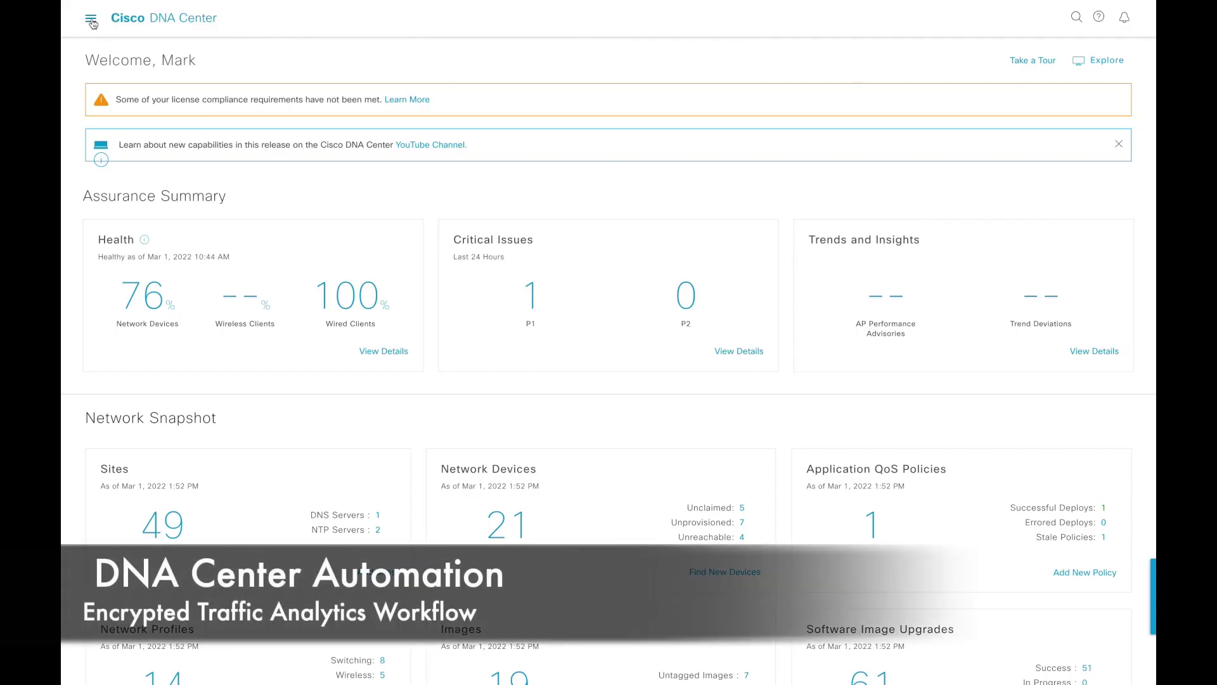
# In System Settings' Stealthwatch integration, enter smc.gesw.org as the management console FQDN.
pyautogui.click(92, 23)
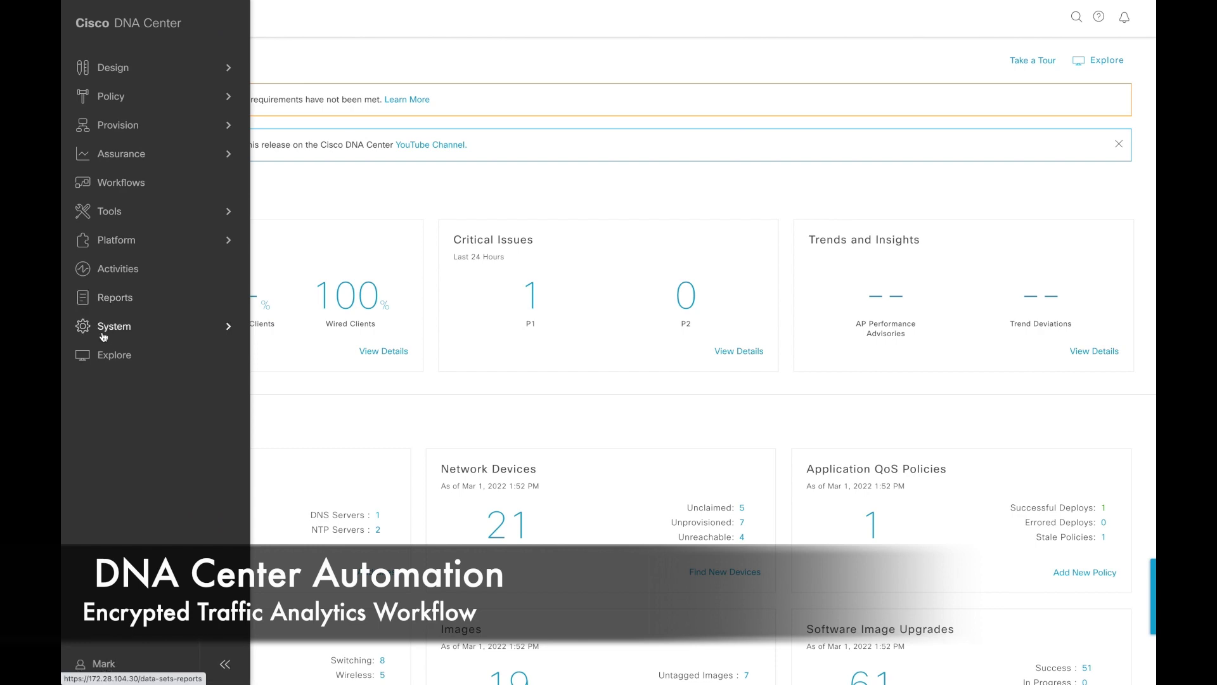
pyautogui.moveTo(103, 337)
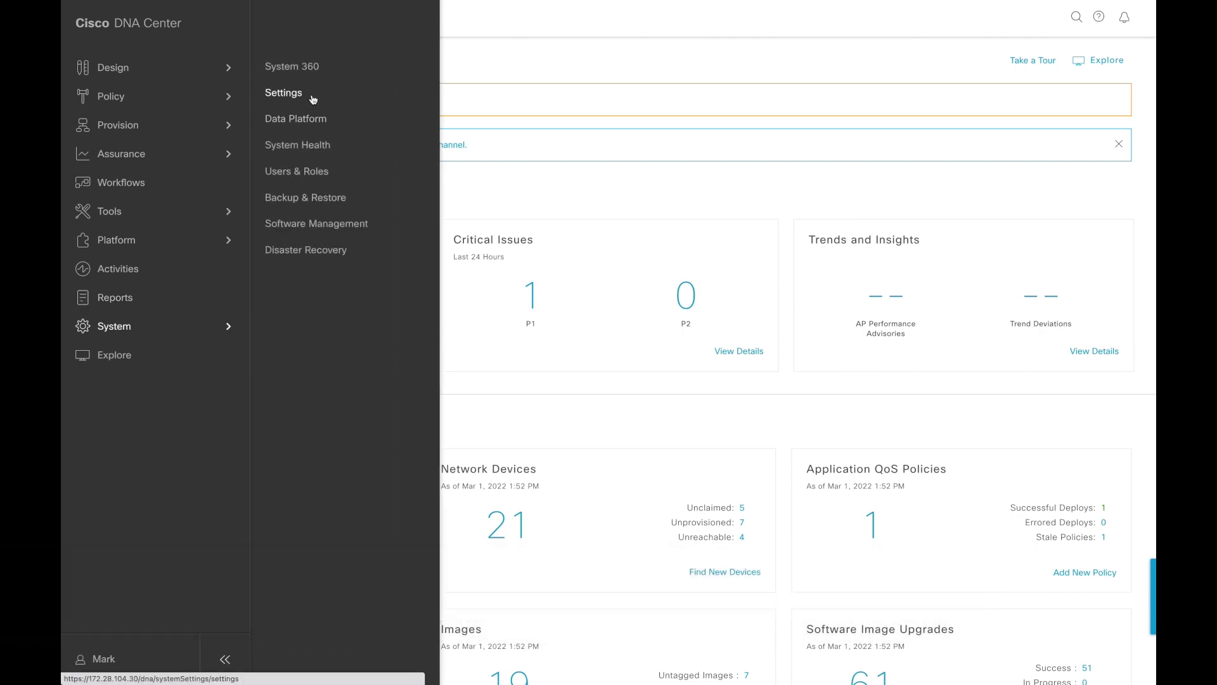
pyautogui.click(313, 99)
pyautogui.scroll(-1, 175, 424)
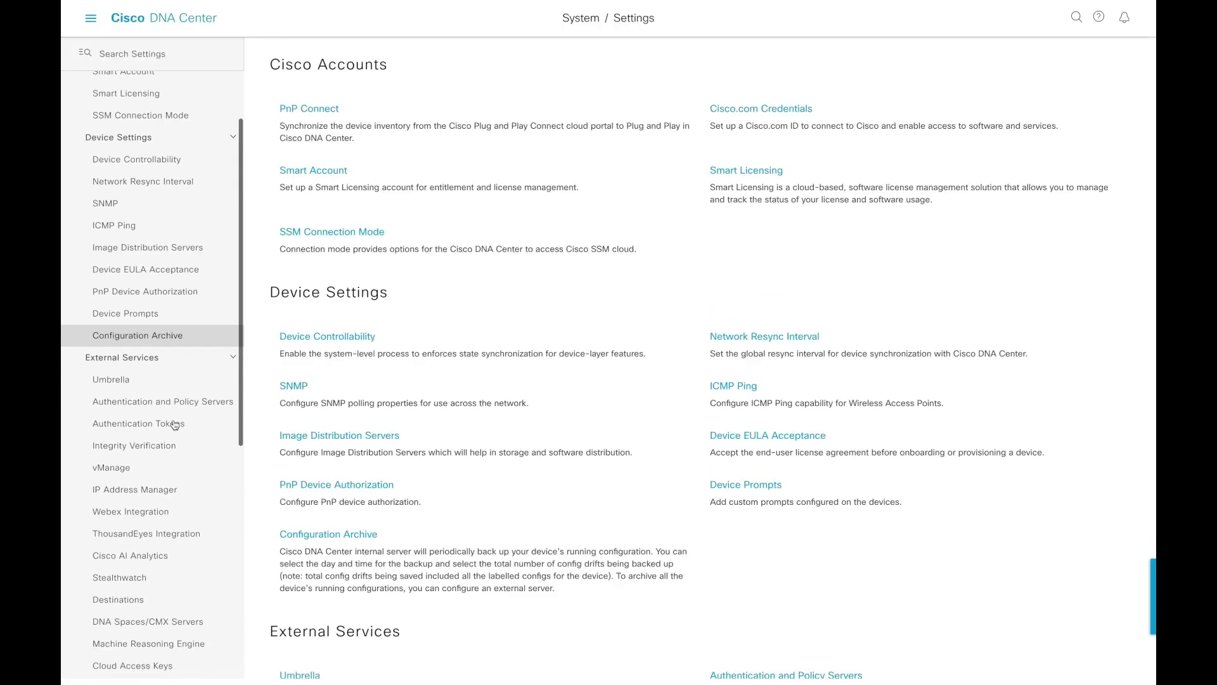
pyautogui.scroll(-3, 175, 425)
pyautogui.click(143, 472)
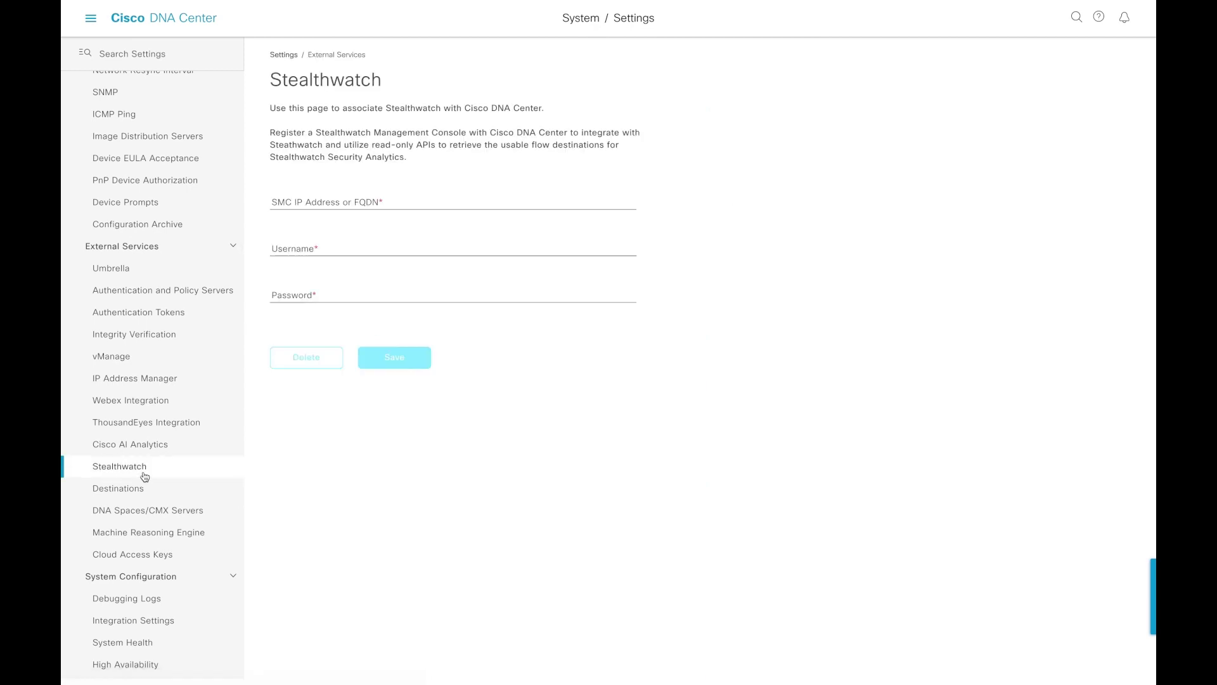
pyautogui.click(401, 202)
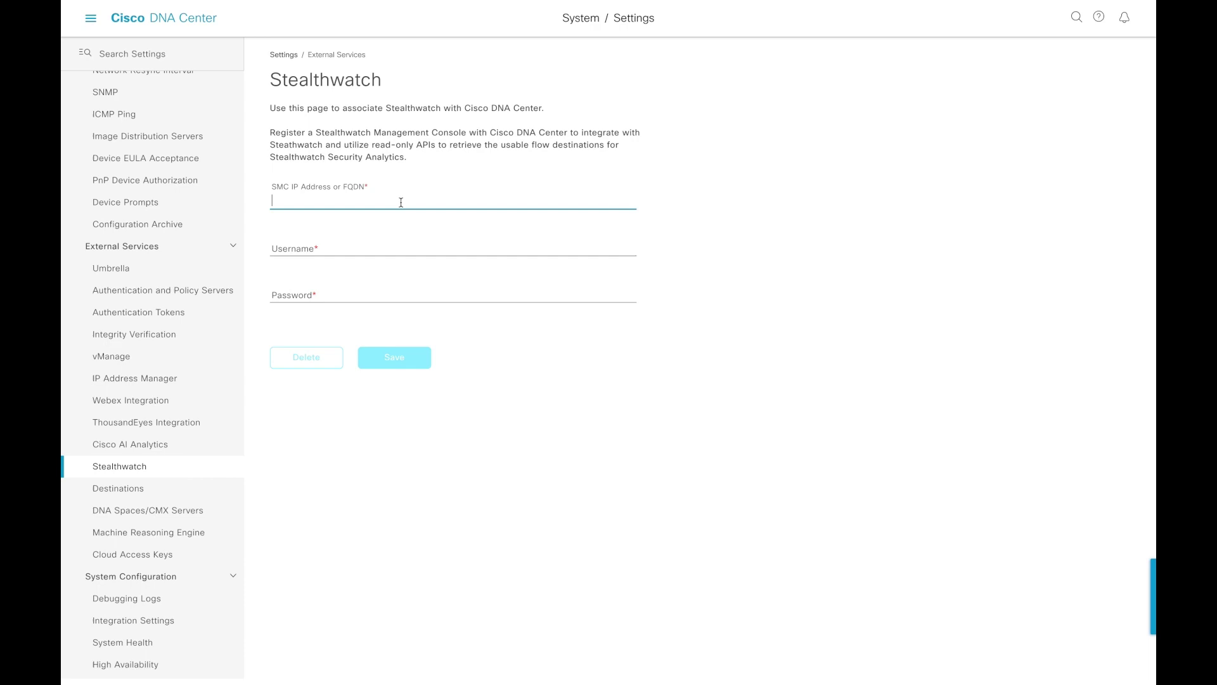
pyautogui.write('smc.')
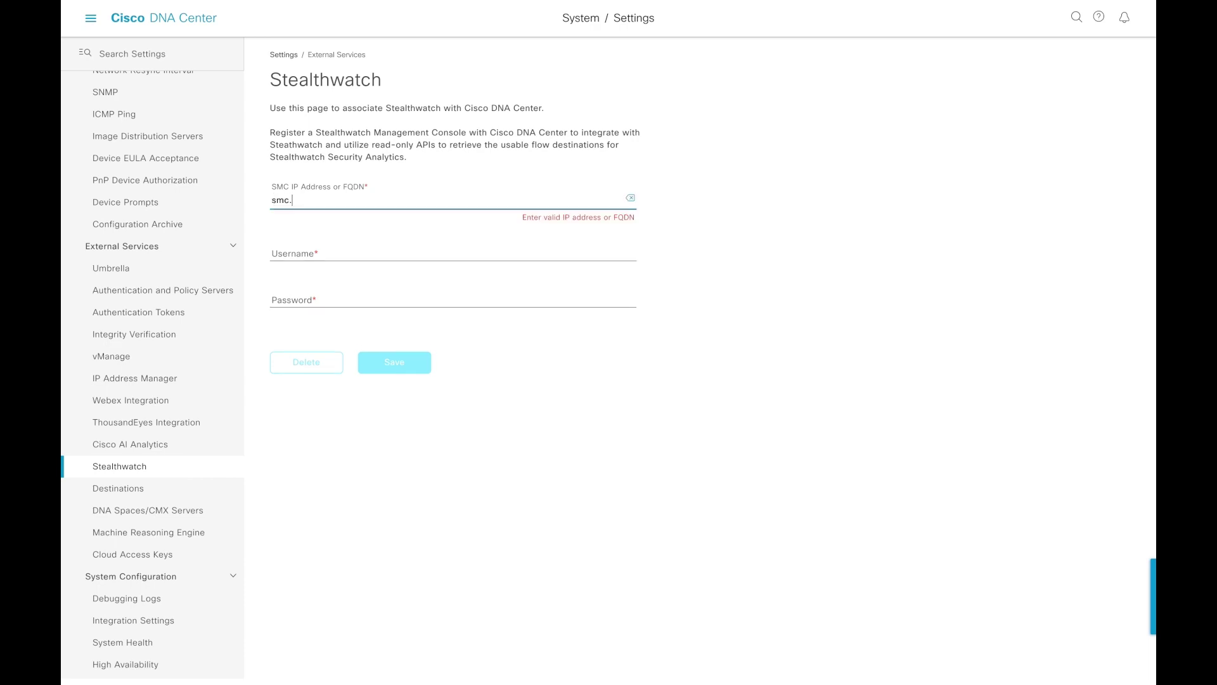
pyautogui.write('gesw.org')
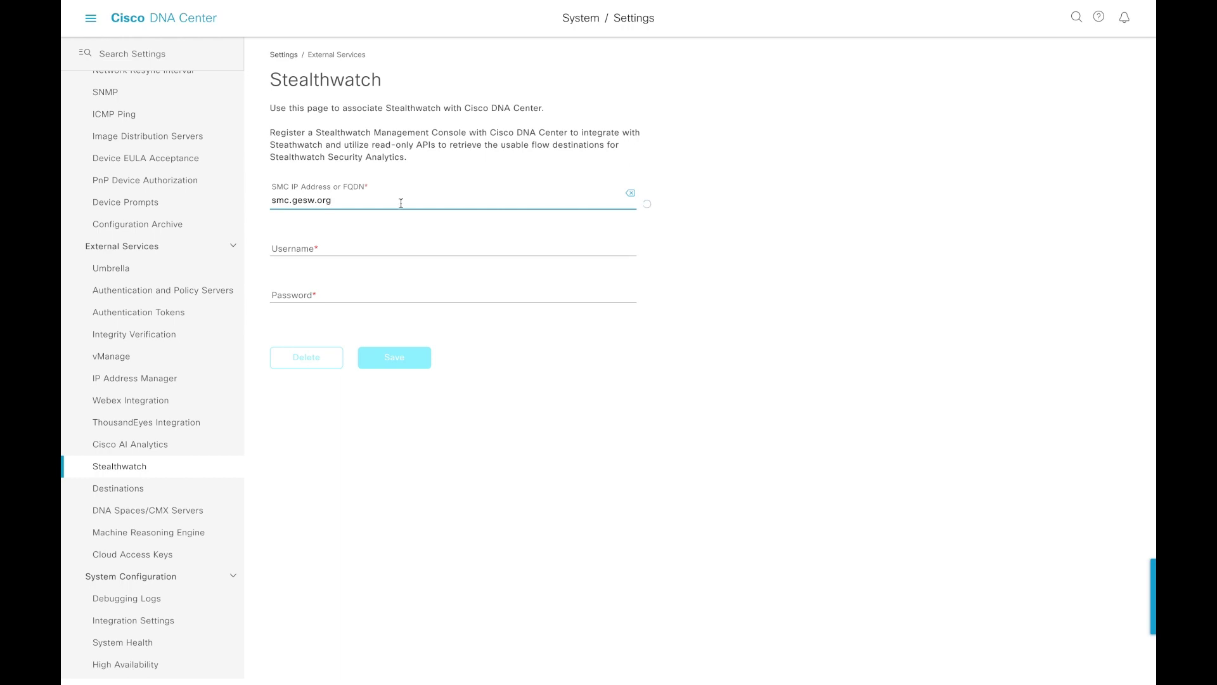
pyautogui.press('Tab')
# Trust the console's certificate, enter username admin and the password, and save.
pyautogui.click(646, 202)
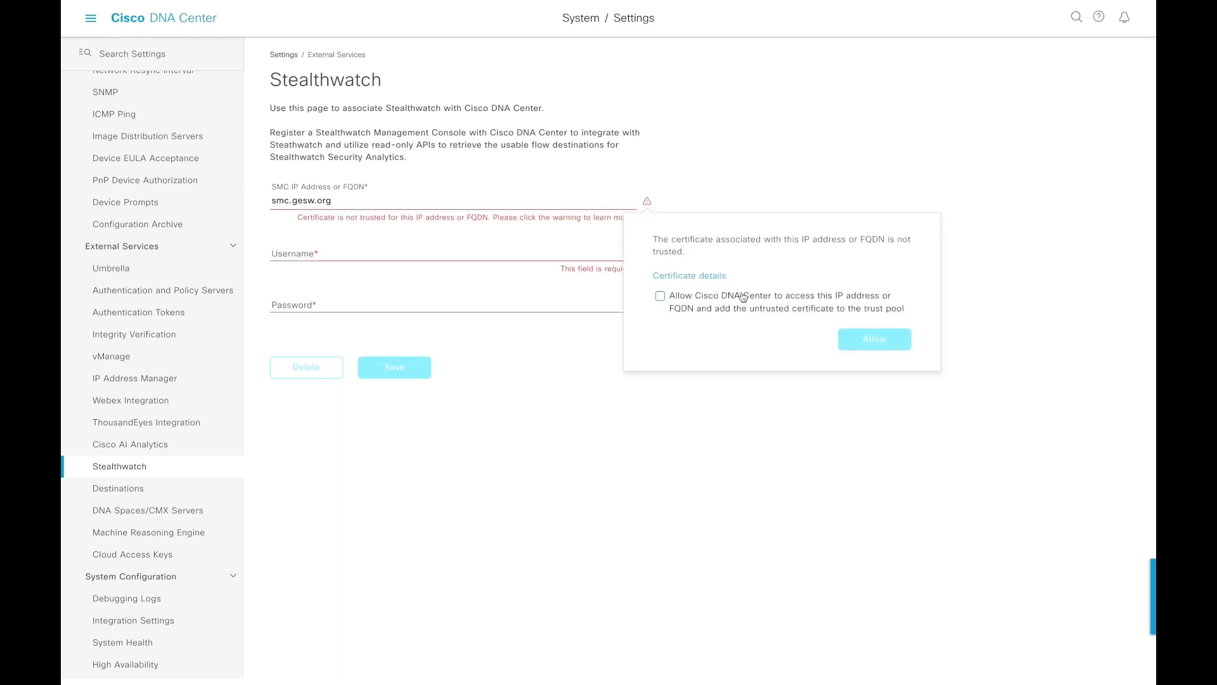
pyautogui.click(722, 299)
pyautogui.click(850, 343)
pyautogui.click(399, 243)
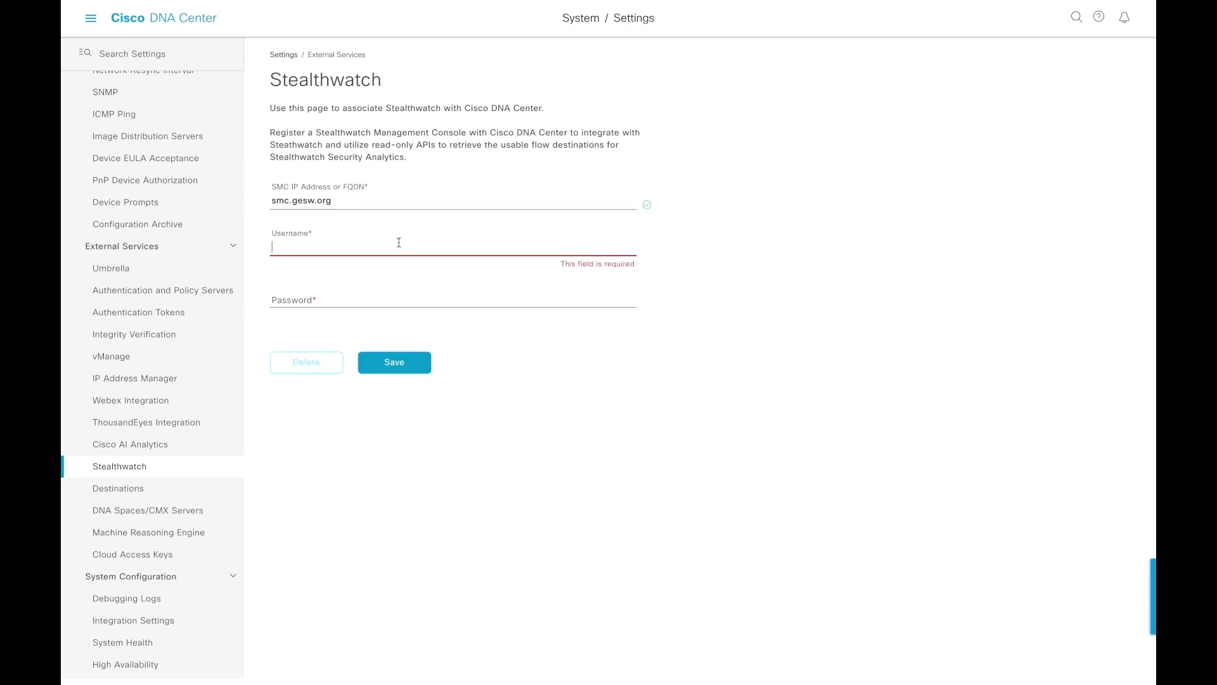
pyautogui.write('admin')
pyautogui.press('Tab')
pyautogui.write('C')
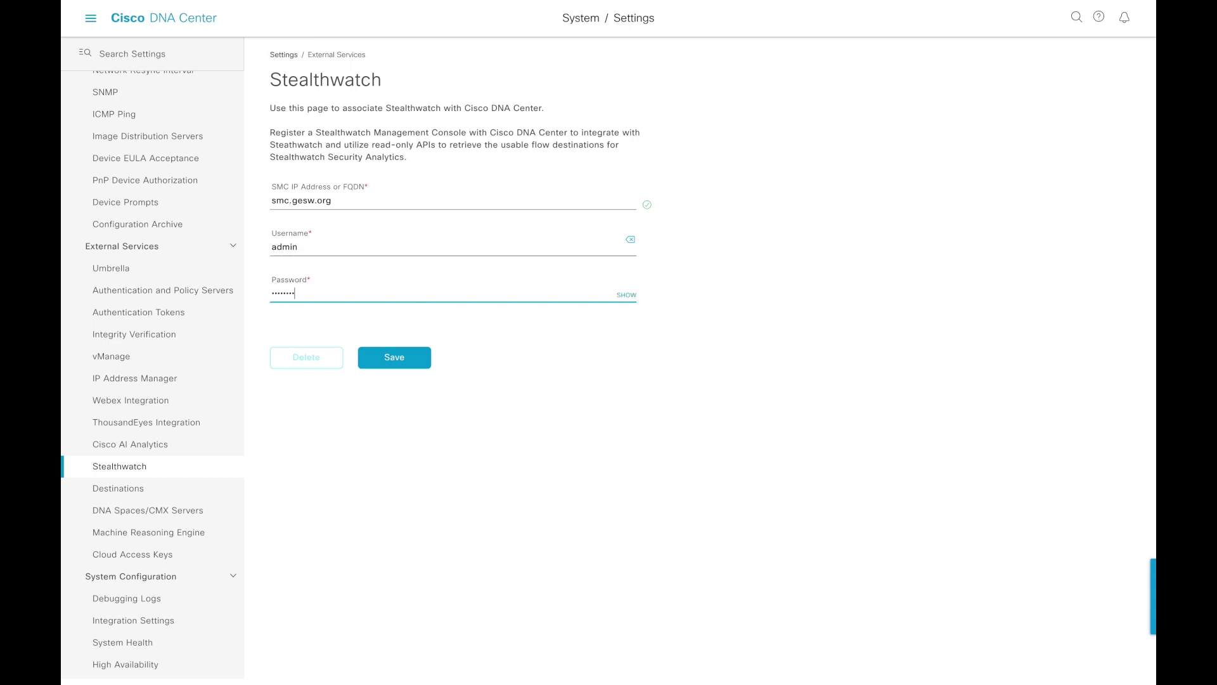
pyautogui.click(401, 354)
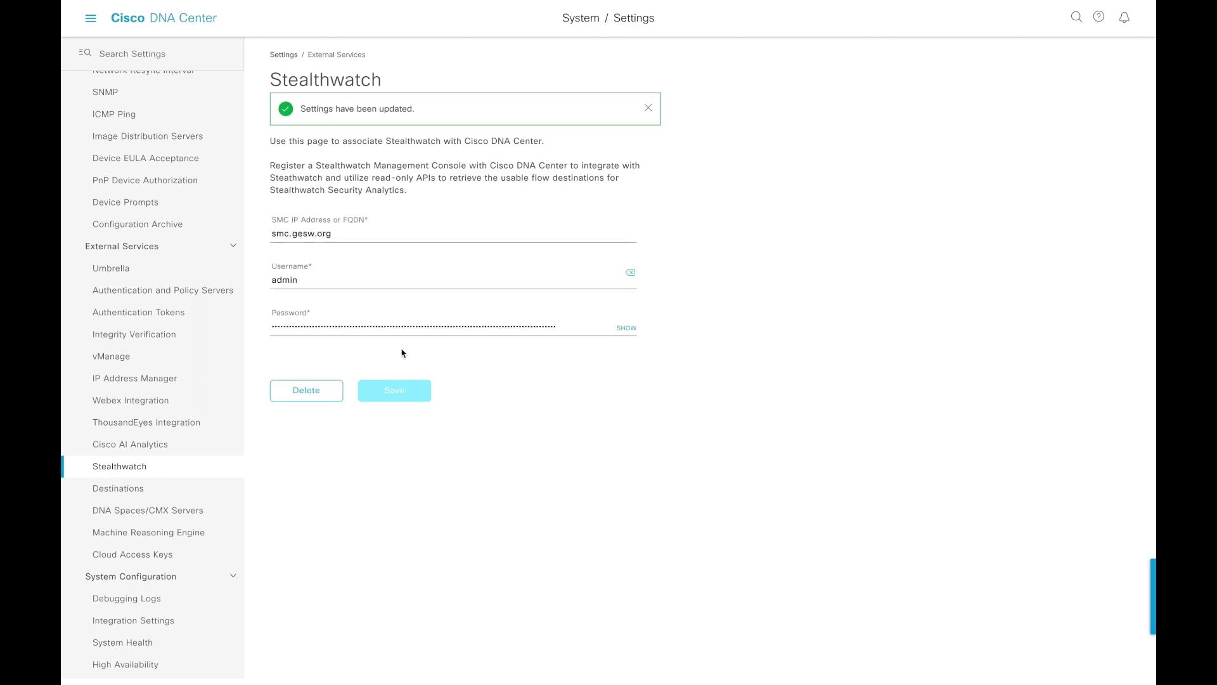
# Add the Stealthwatch Flow Destination server type to the Global network settings.
pyautogui.click(91, 19)
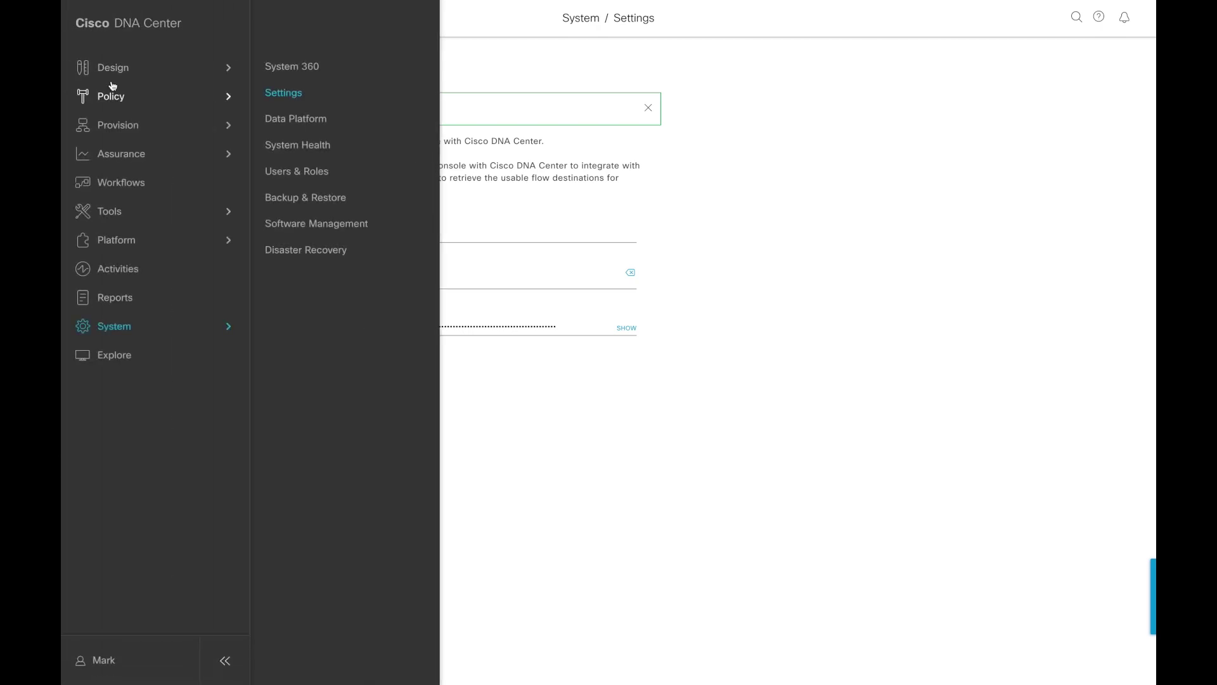
pyautogui.moveTo(116, 78)
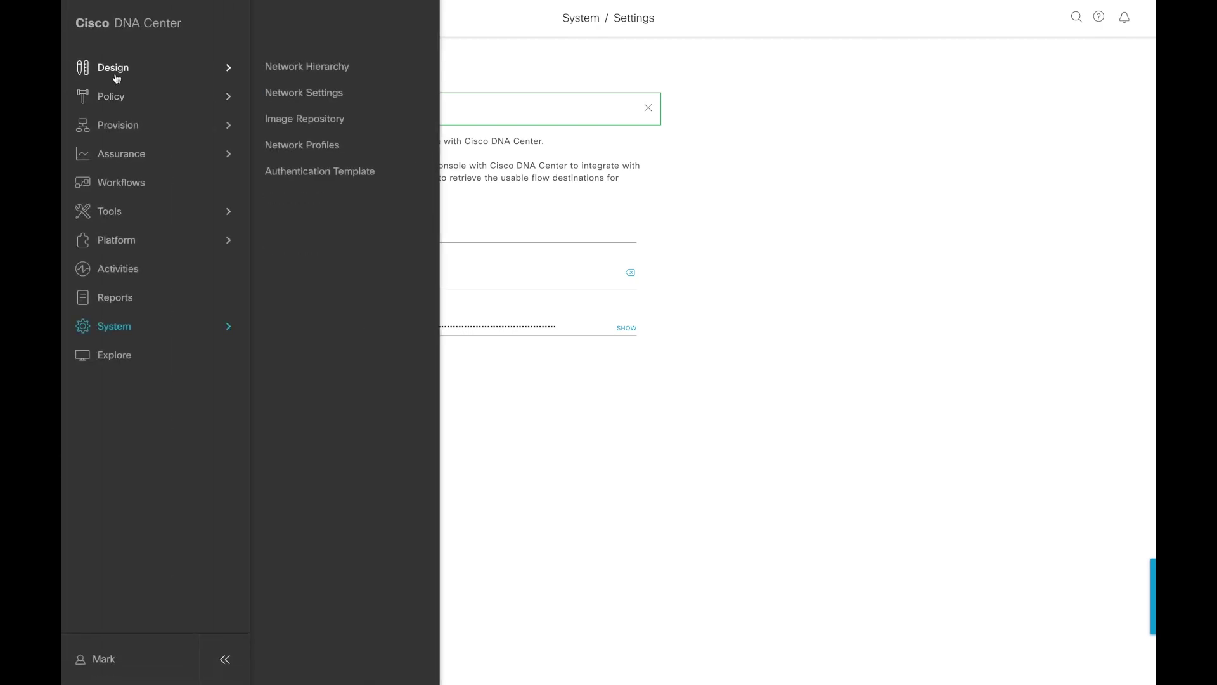
pyautogui.click(302, 93)
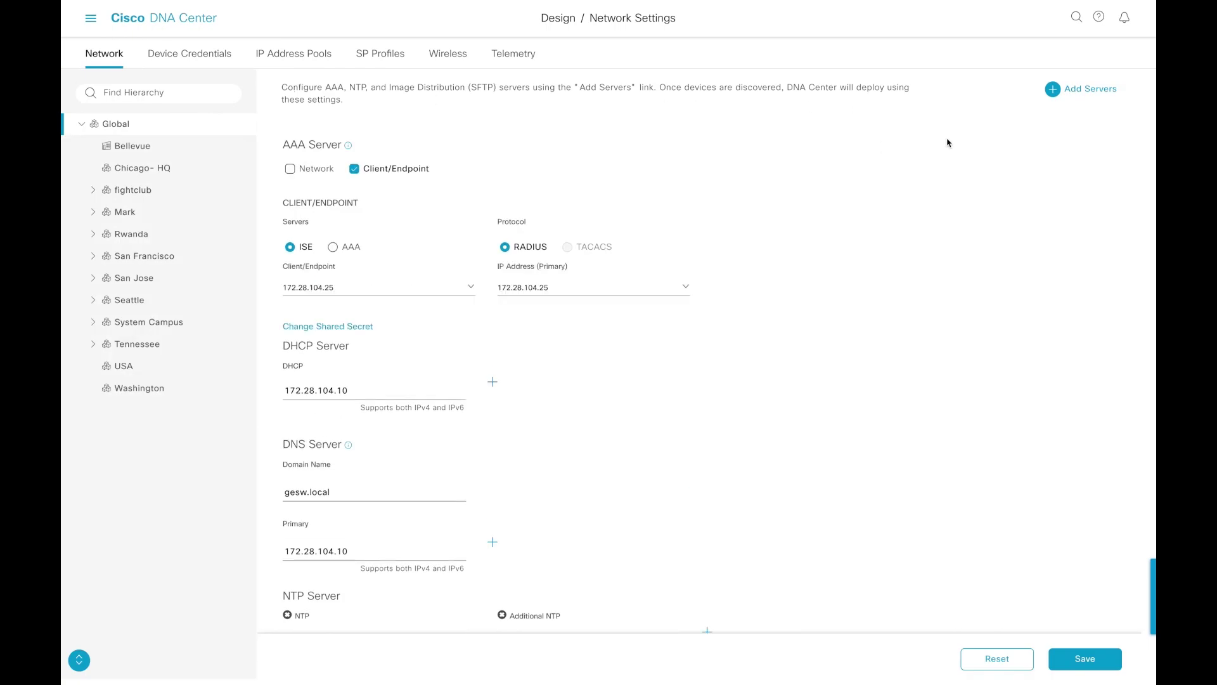
pyautogui.click(1057, 92)
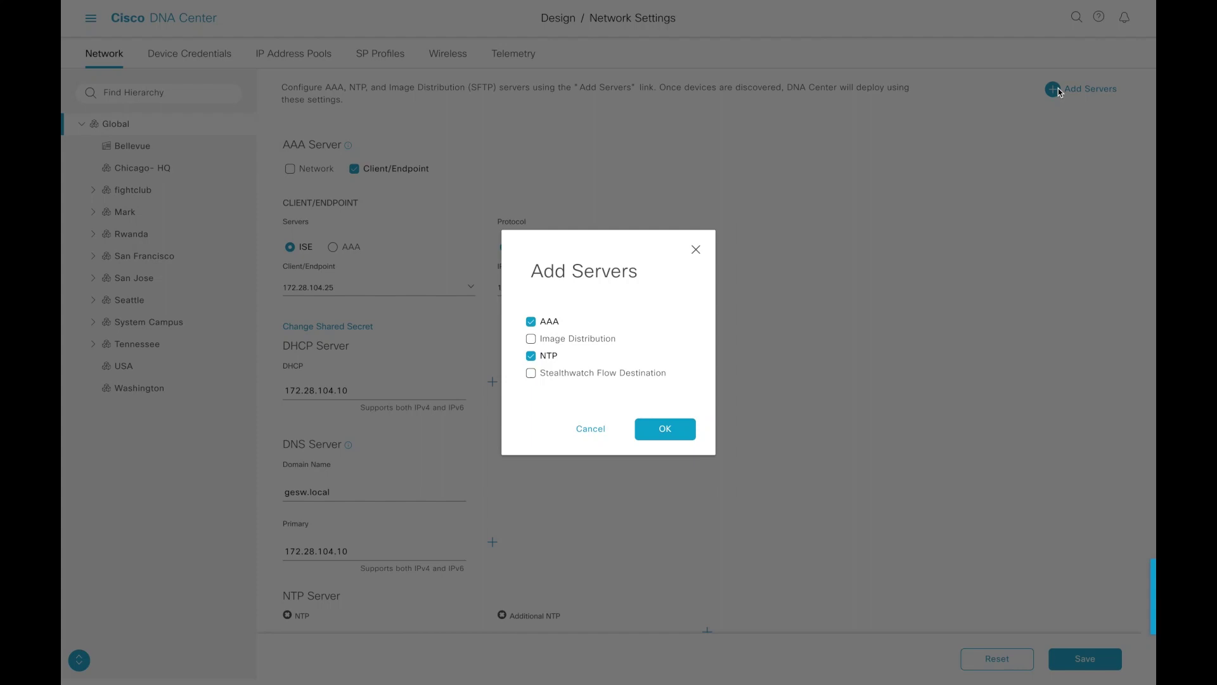
pyautogui.click(647, 374)
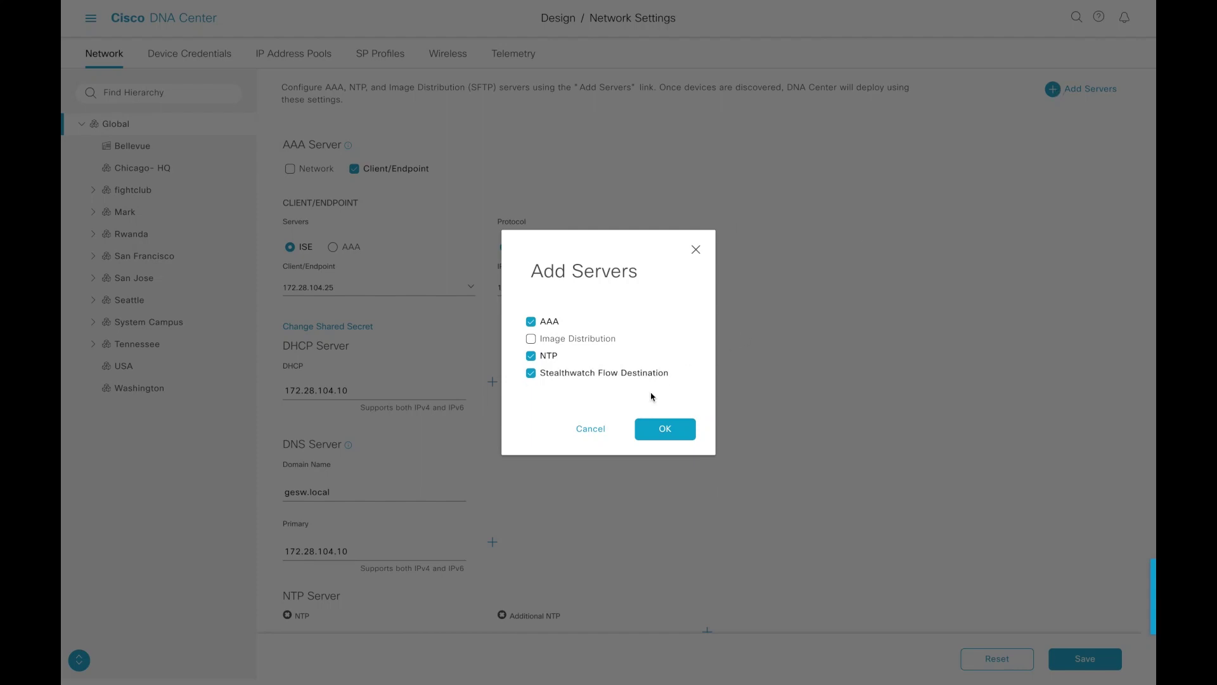
pyautogui.click(665, 427)
# Select 172.28.104.40:2055 as the flow destination and save the Global settings.
pyautogui.scroll(-7, 665, 426)
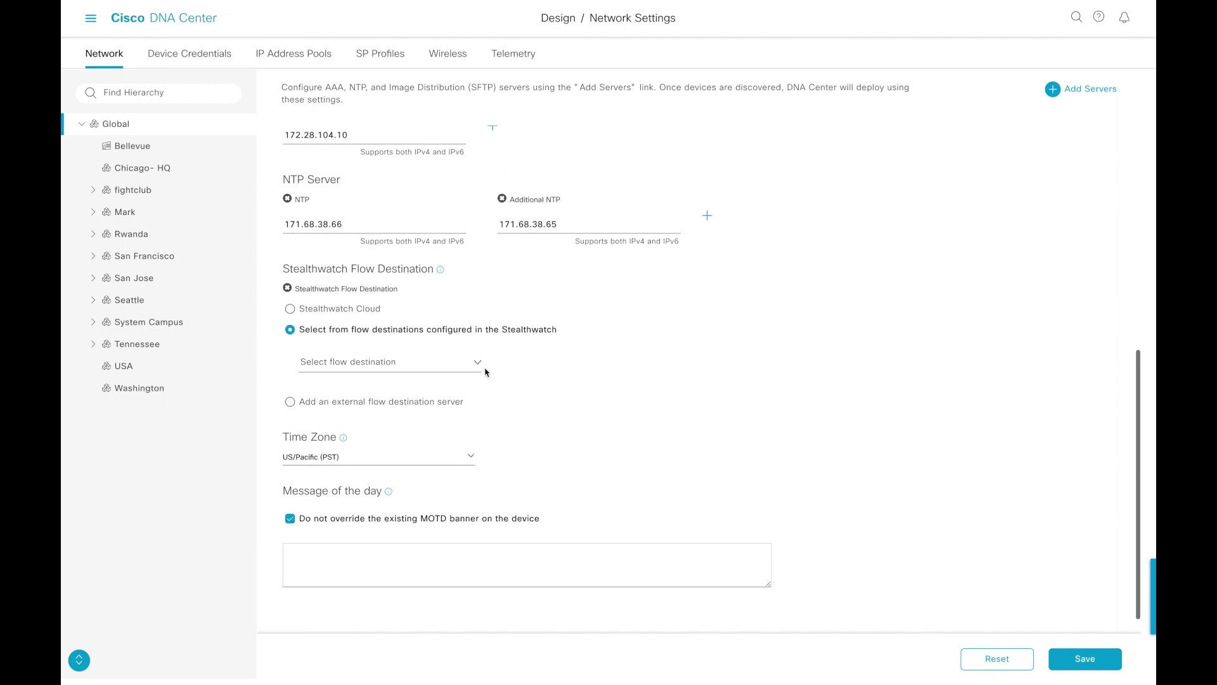
pyautogui.click(422, 365)
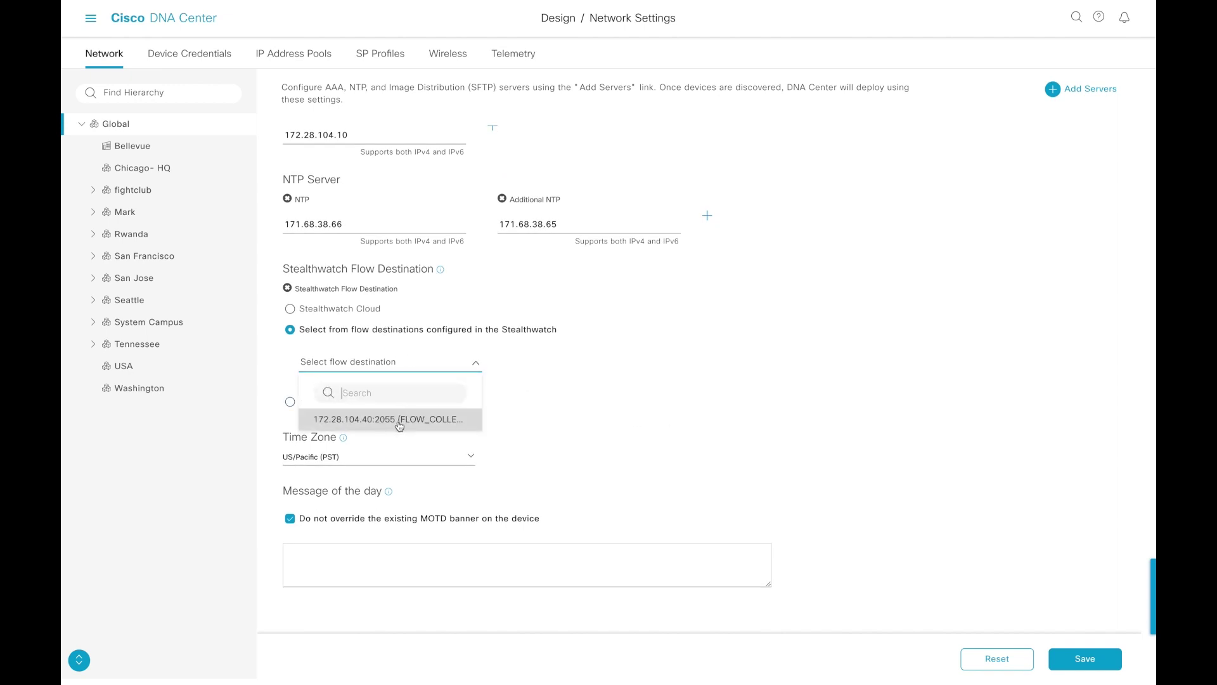
pyautogui.click(399, 423)
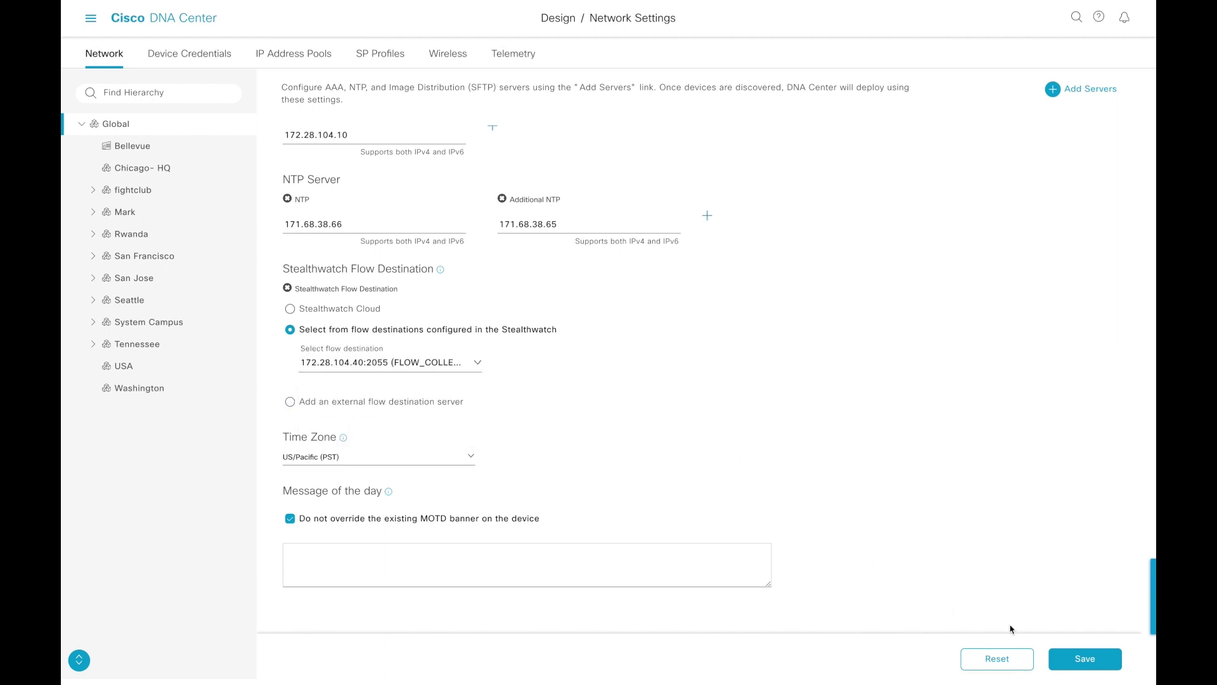
pyautogui.click(1086, 660)
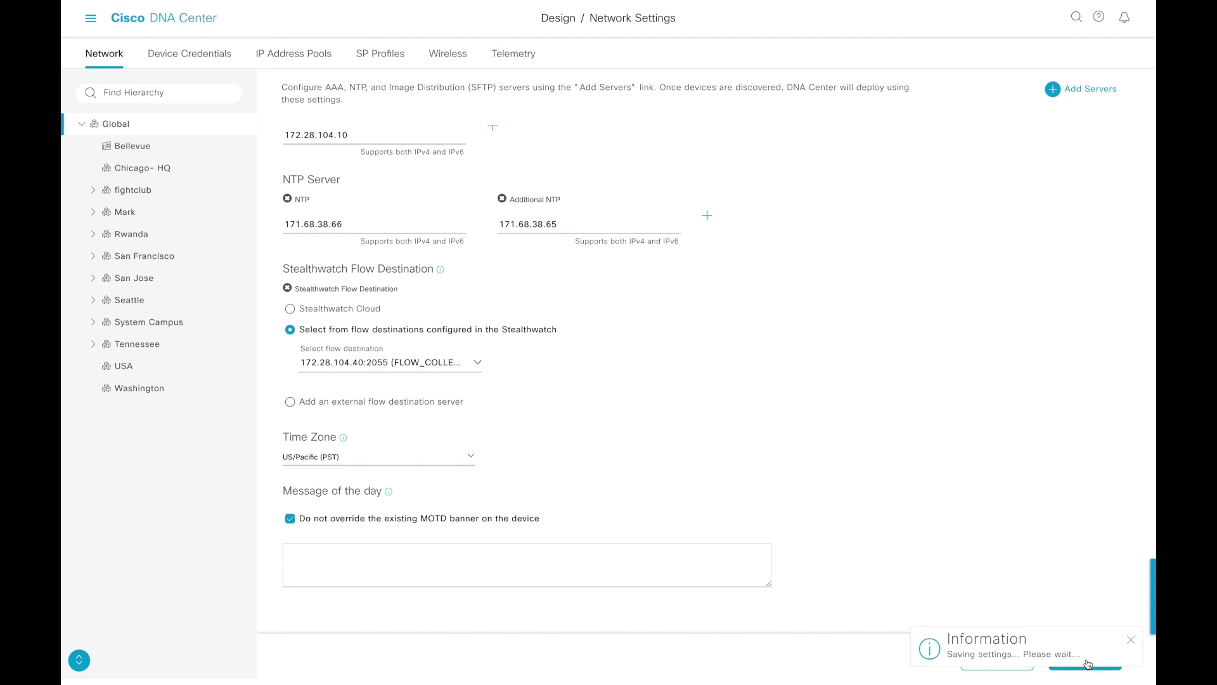
# Check San Jose's network settings, confirming flow destination 172.28.104.40:2055 is inherited from Global.
pyautogui.click(121, 282)
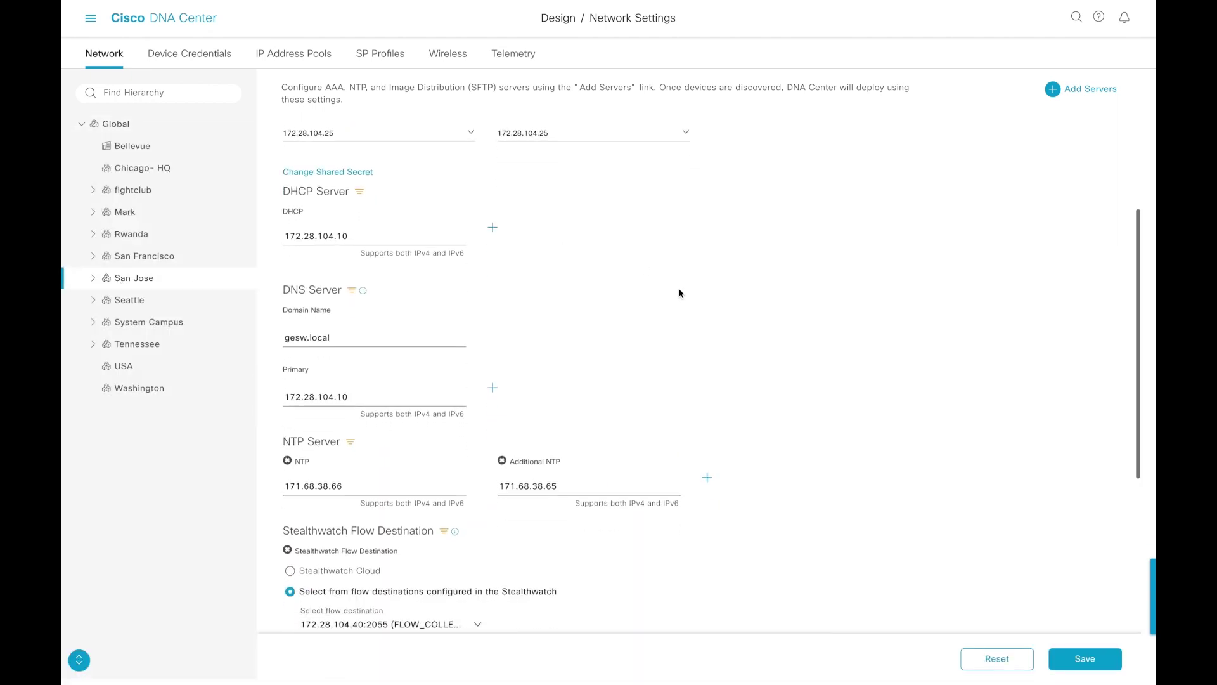
pyautogui.scroll(-5, 680, 293)
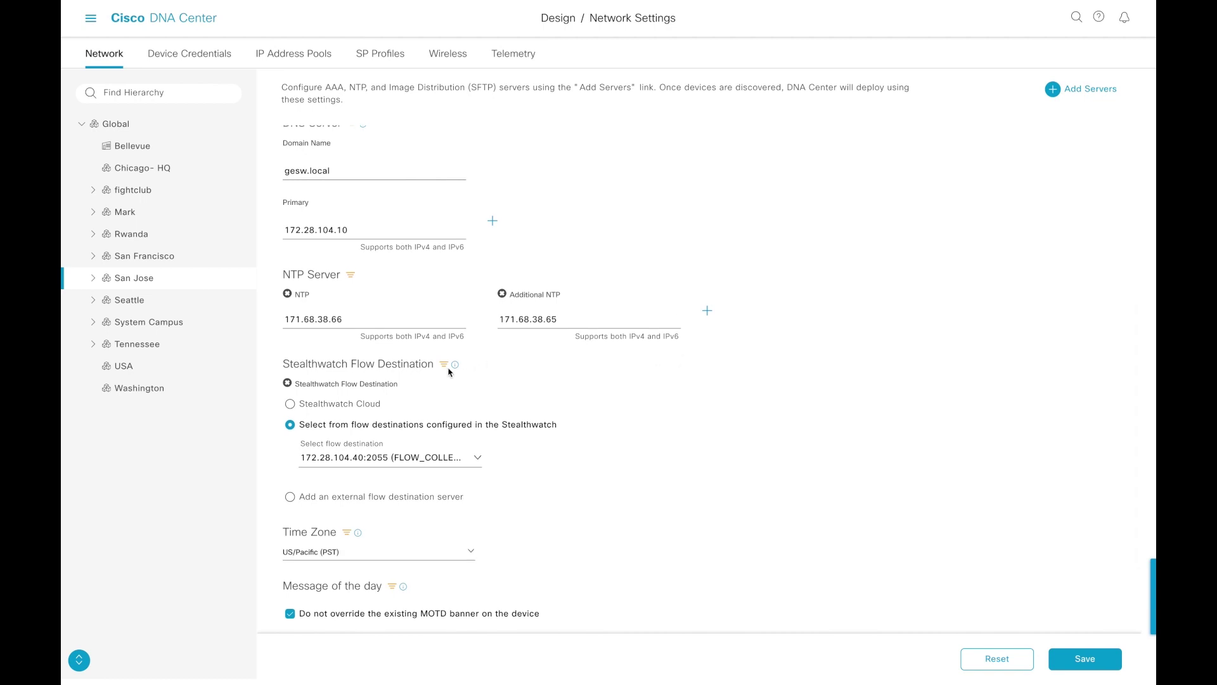
pyautogui.moveTo(444, 368)
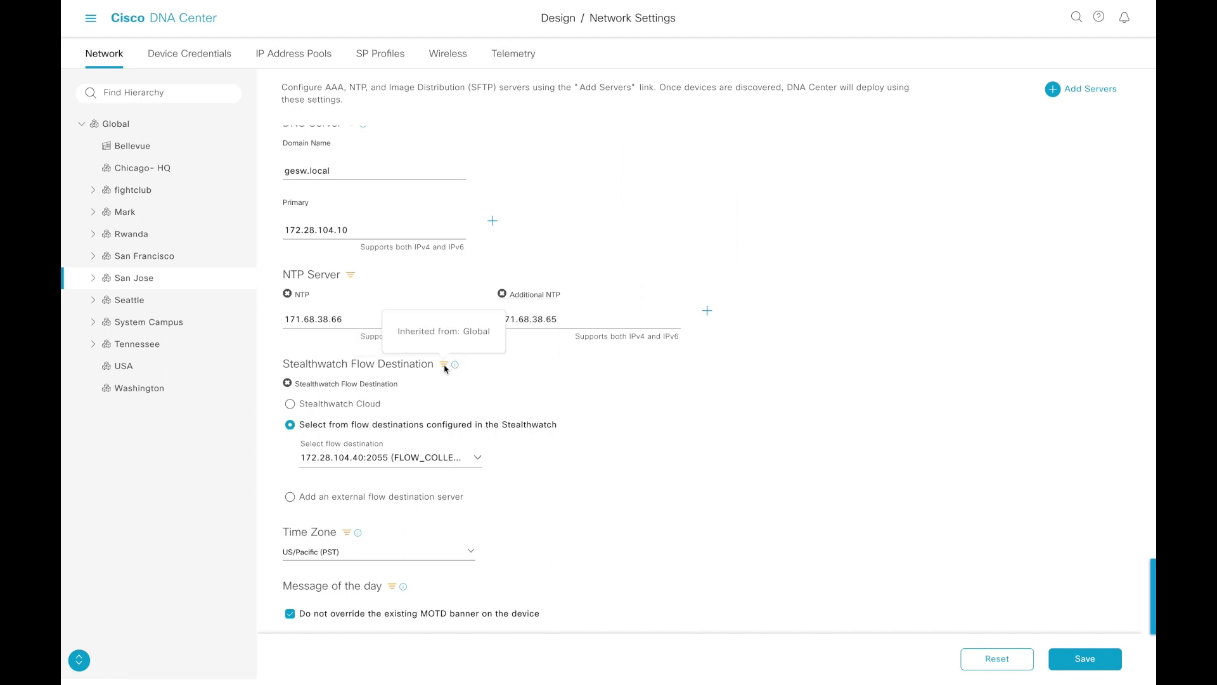
pyautogui.click(478, 458)
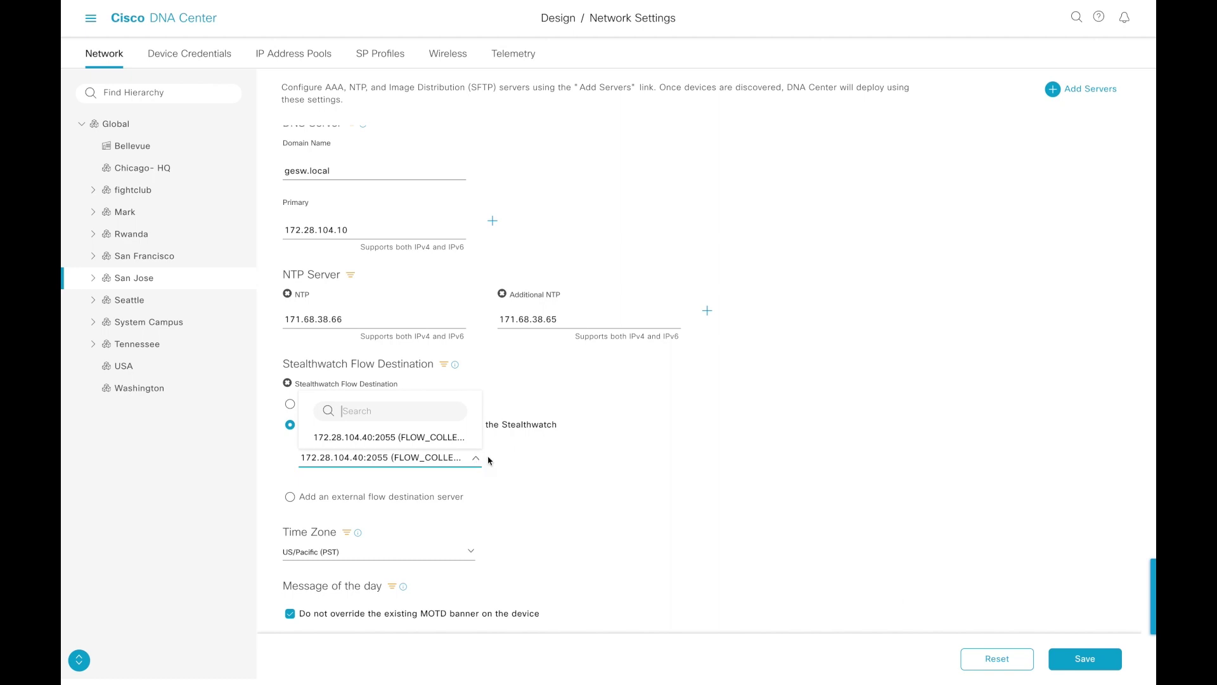
pyautogui.click(521, 455)
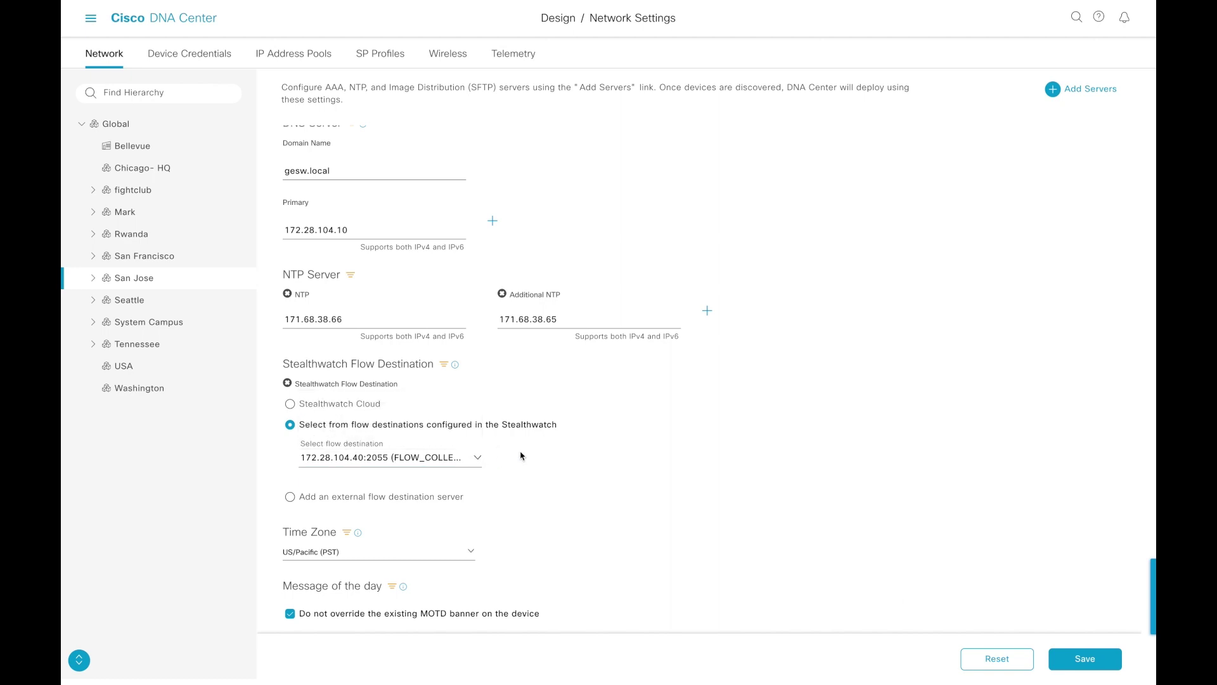
# Enable Stealthwatch Security Analytics for San Jose's four devices, keeping ETA as default.
pyautogui.click(91, 18)
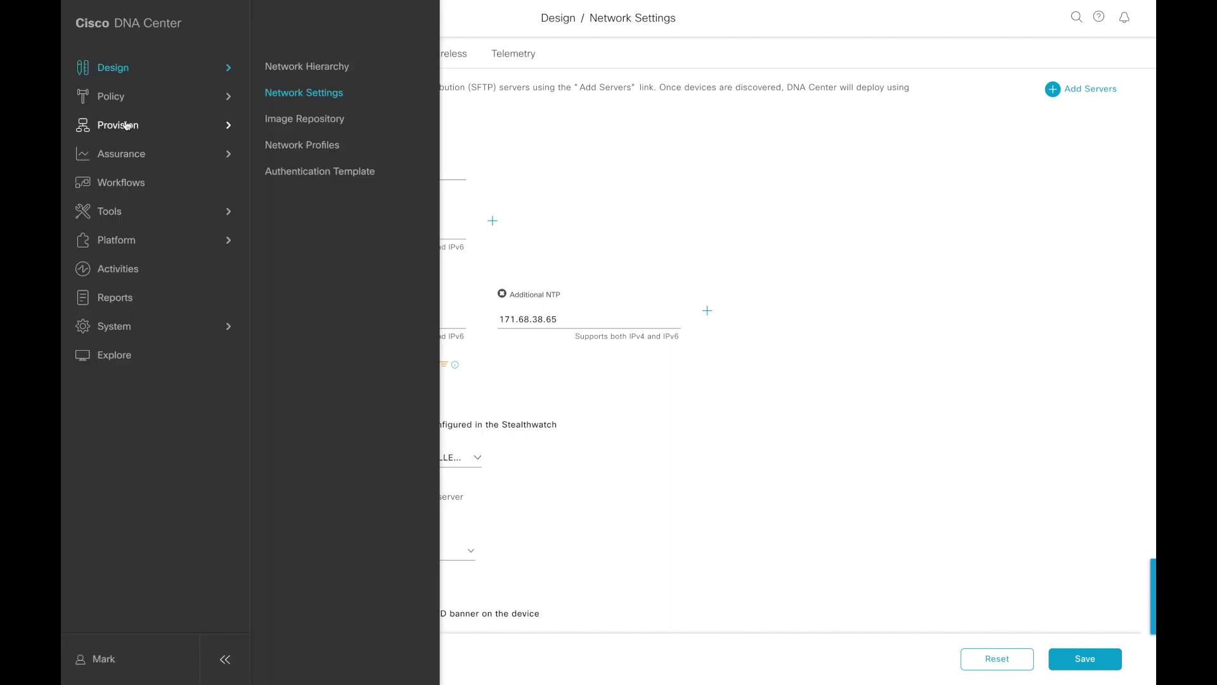
pyautogui.moveTo(126, 125)
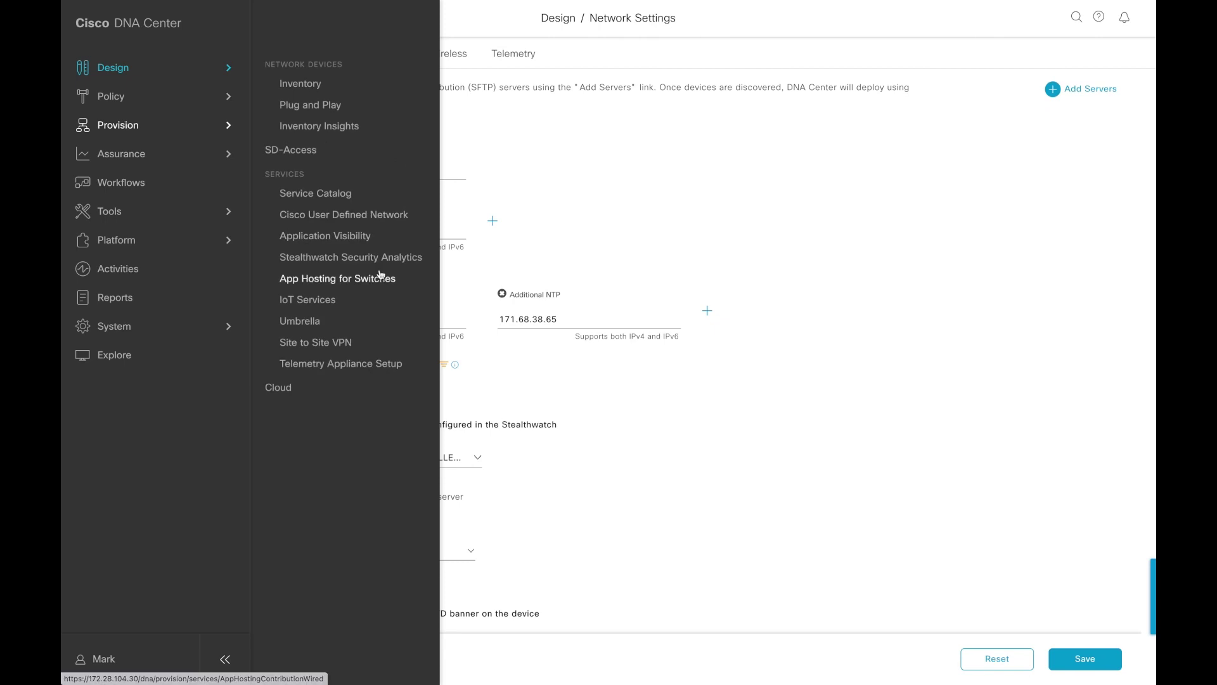
pyautogui.click(390, 265)
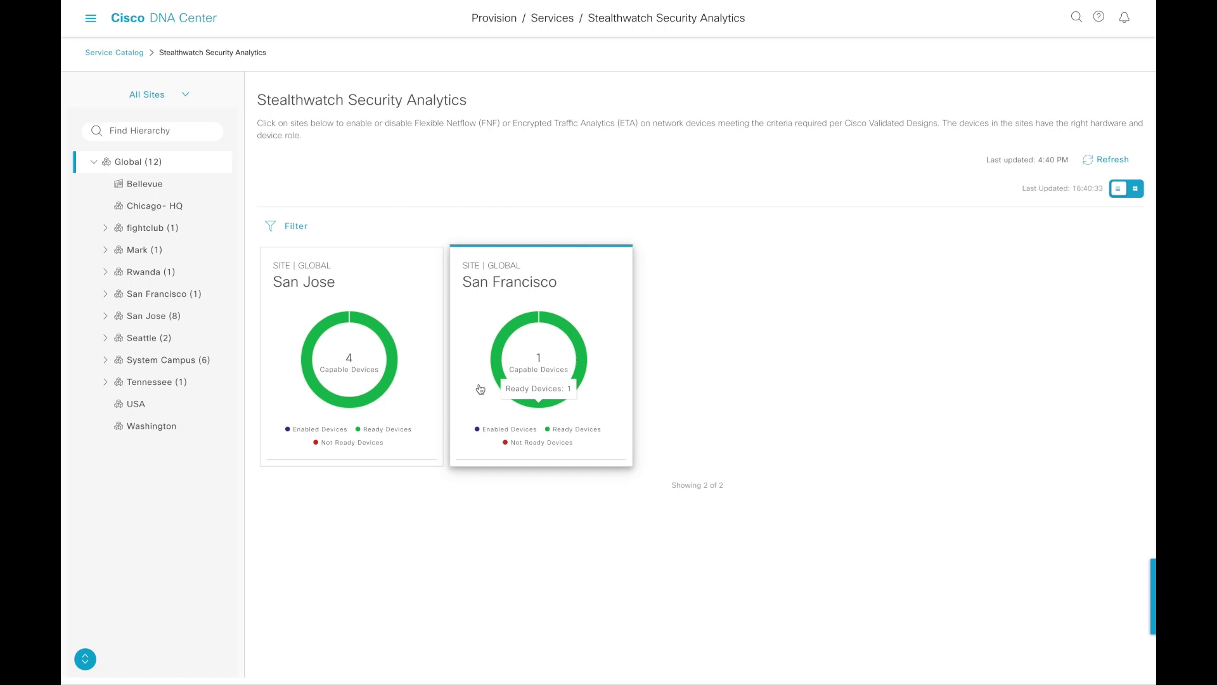
pyautogui.click(354, 383)
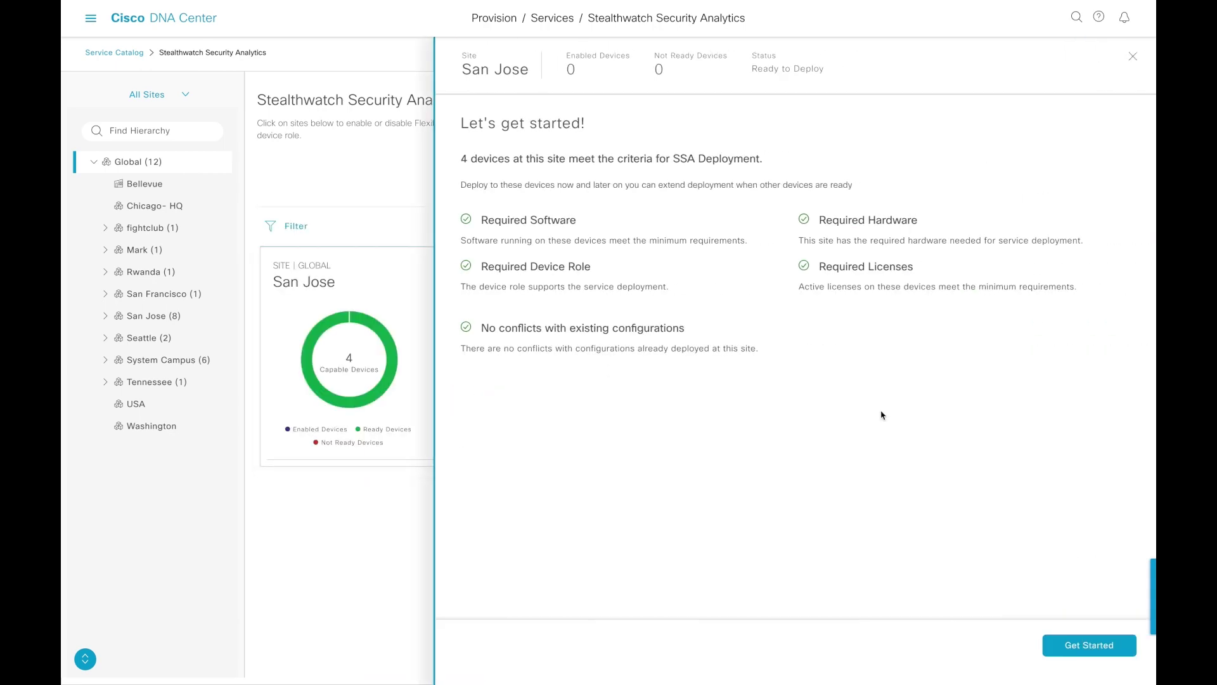
pyautogui.click(1084, 646)
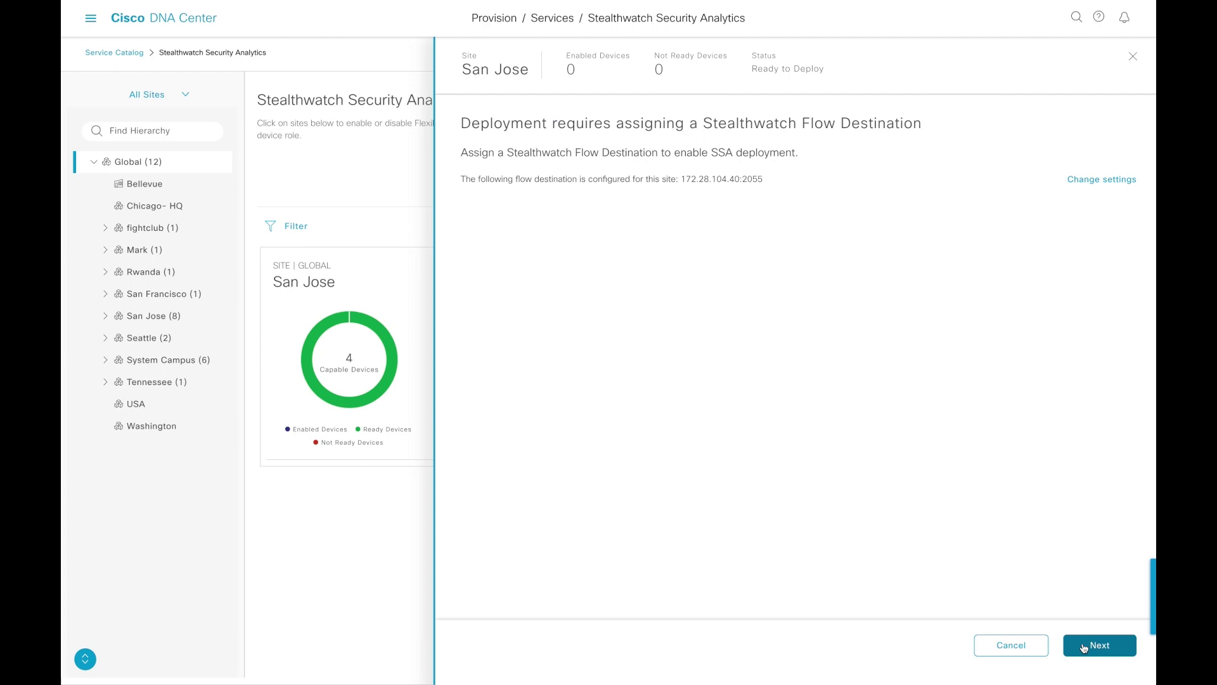
pyautogui.click(1100, 649)
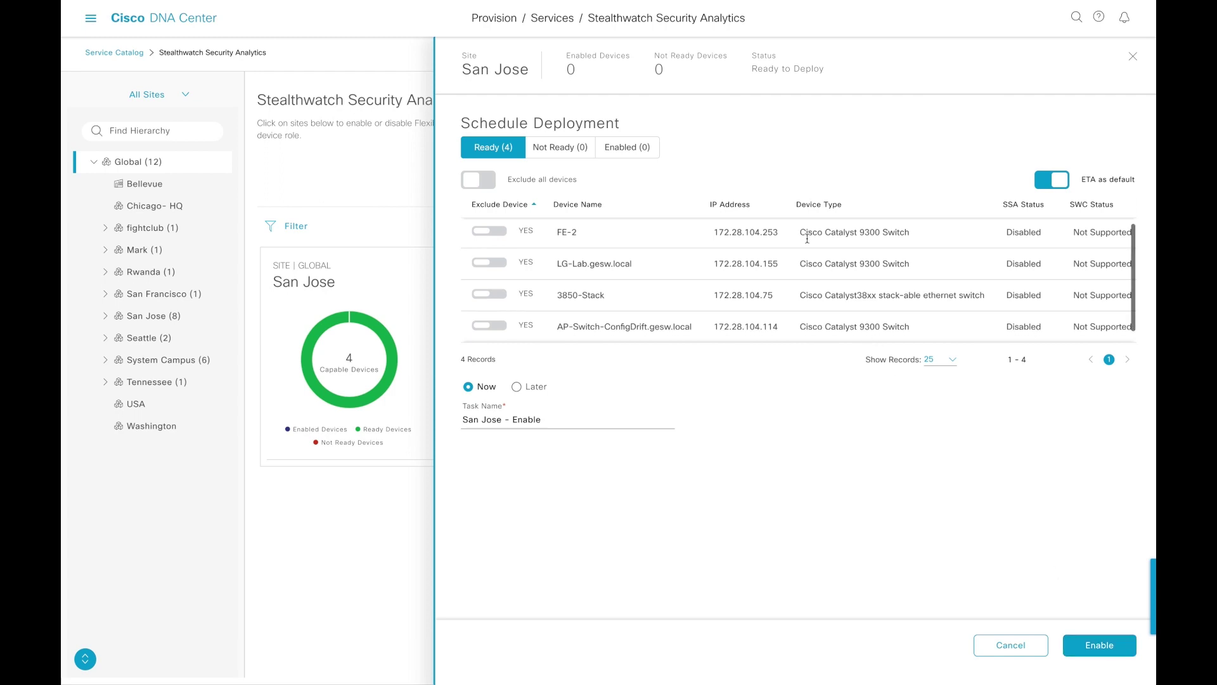
pyautogui.hscroll(3, 808, 241)
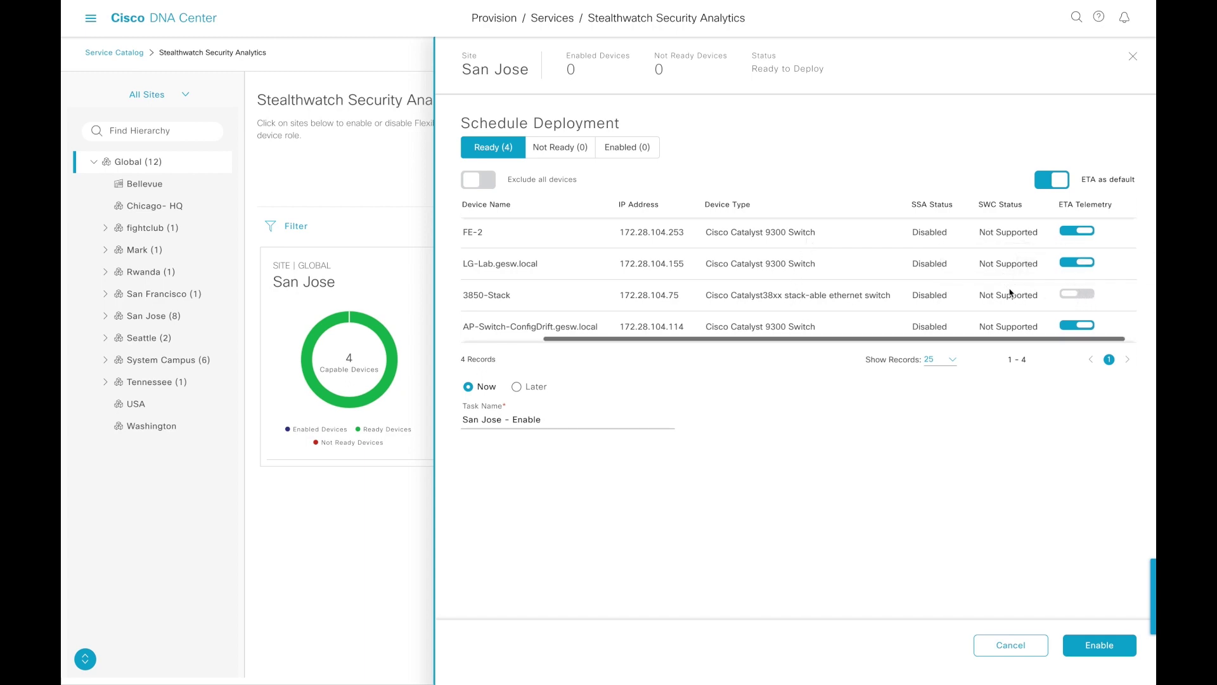
pyautogui.hscroll(-3, 1010, 292)
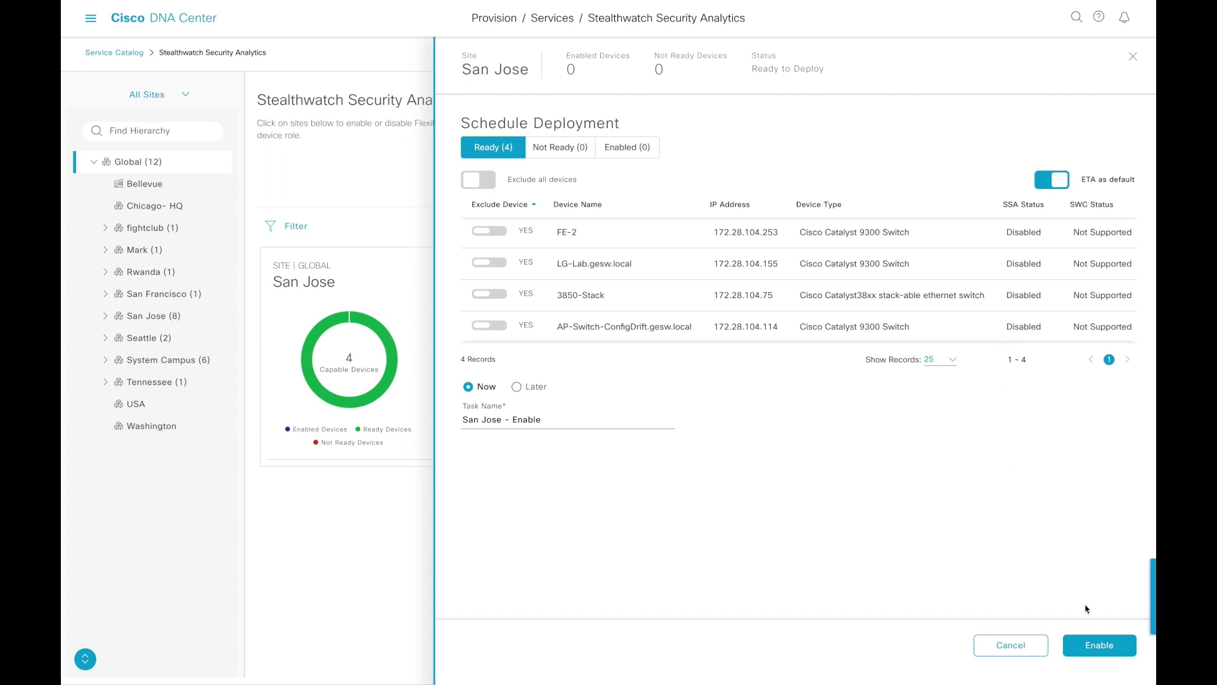
pyautogui.click(1101, 644)
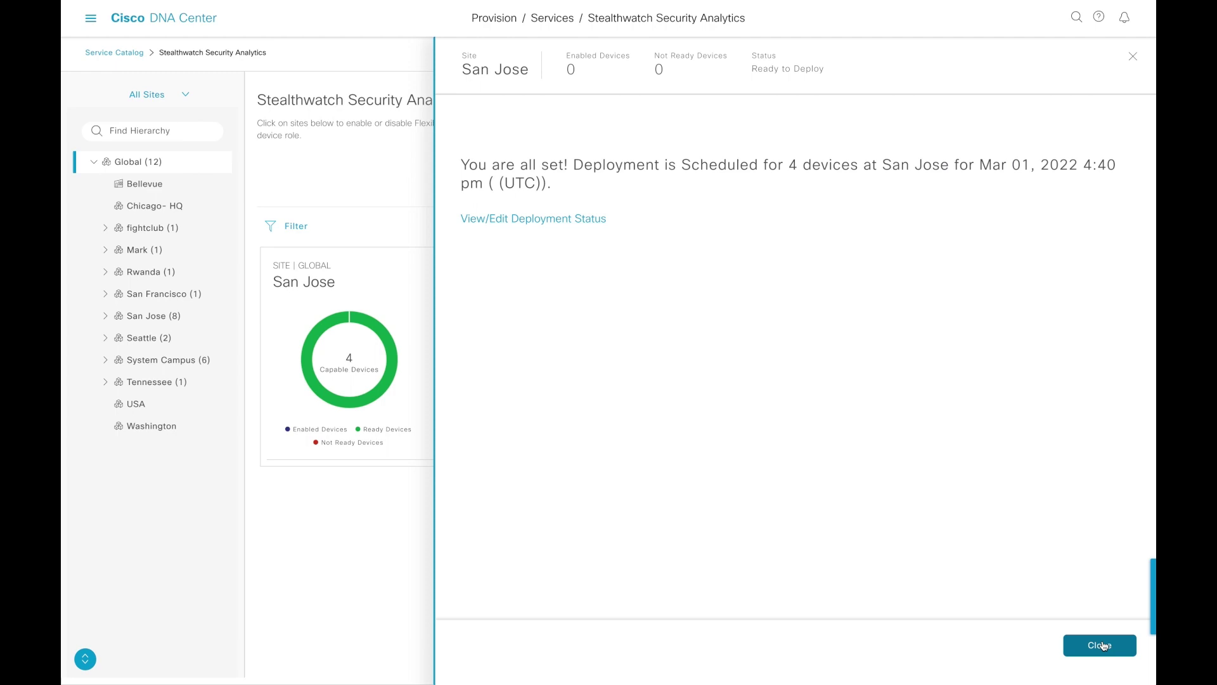
# Refresh the deployment status and review San Jose's four devices' ETA/FNF telemetry details.
pyautogui.click(1101, 645)
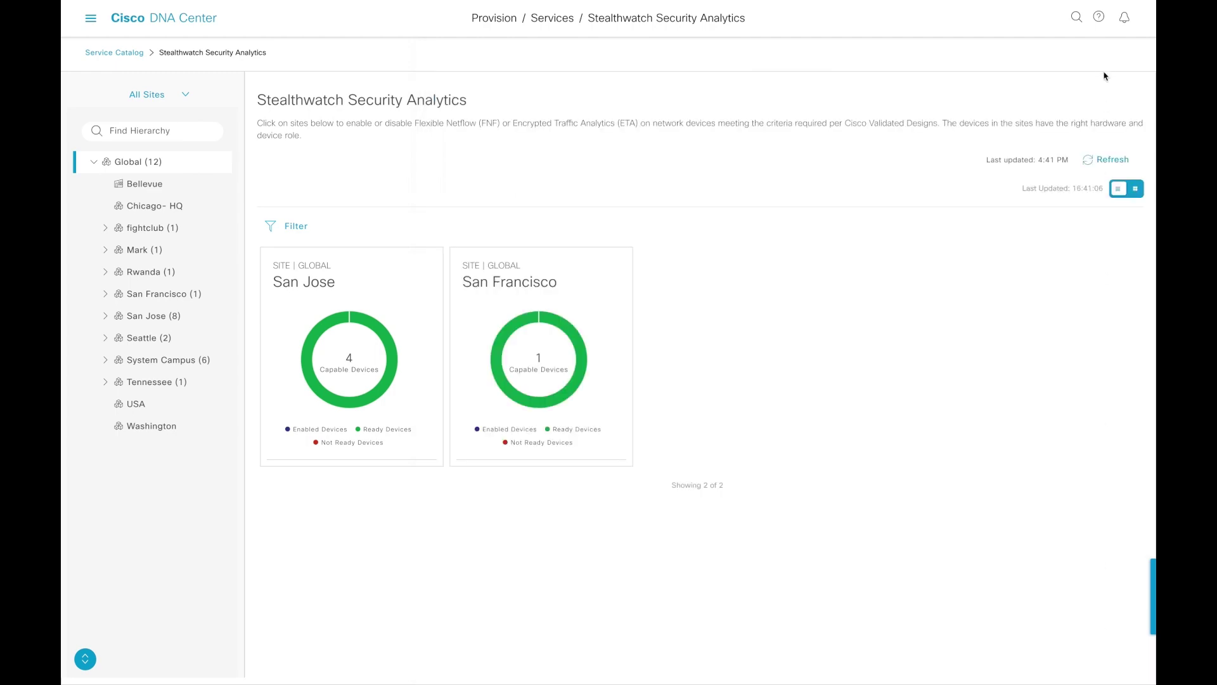
pyautogui.click(1105, 164)
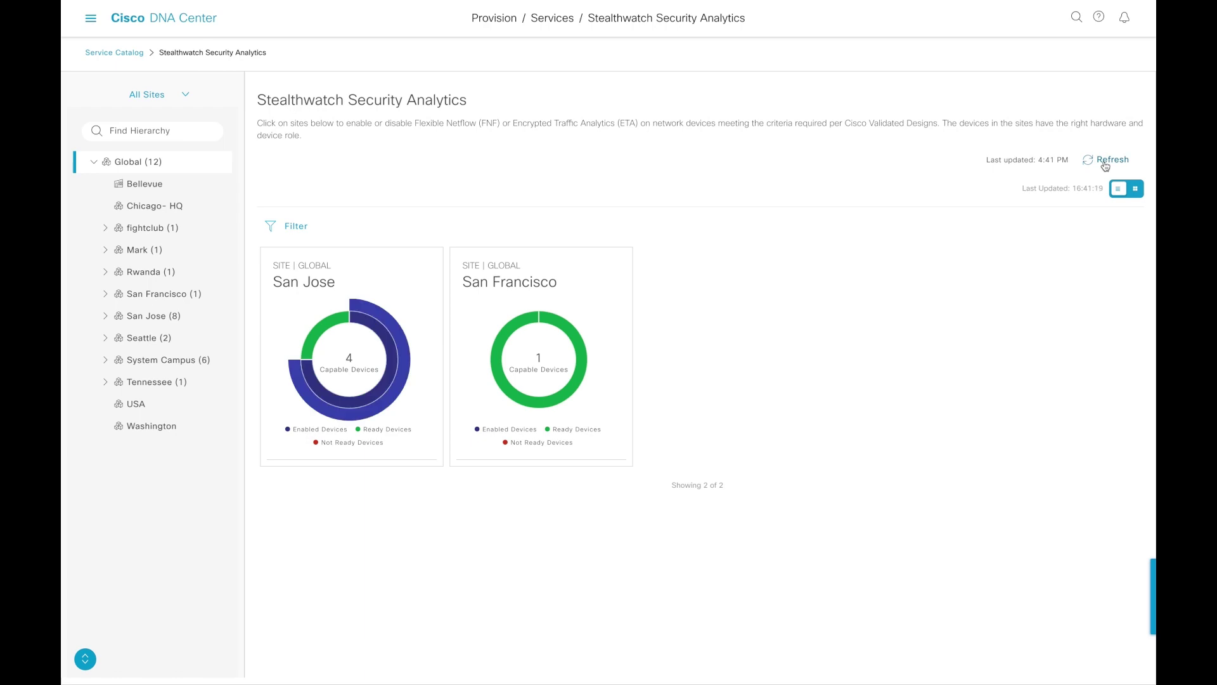
pyautogui.click(1105, 164)
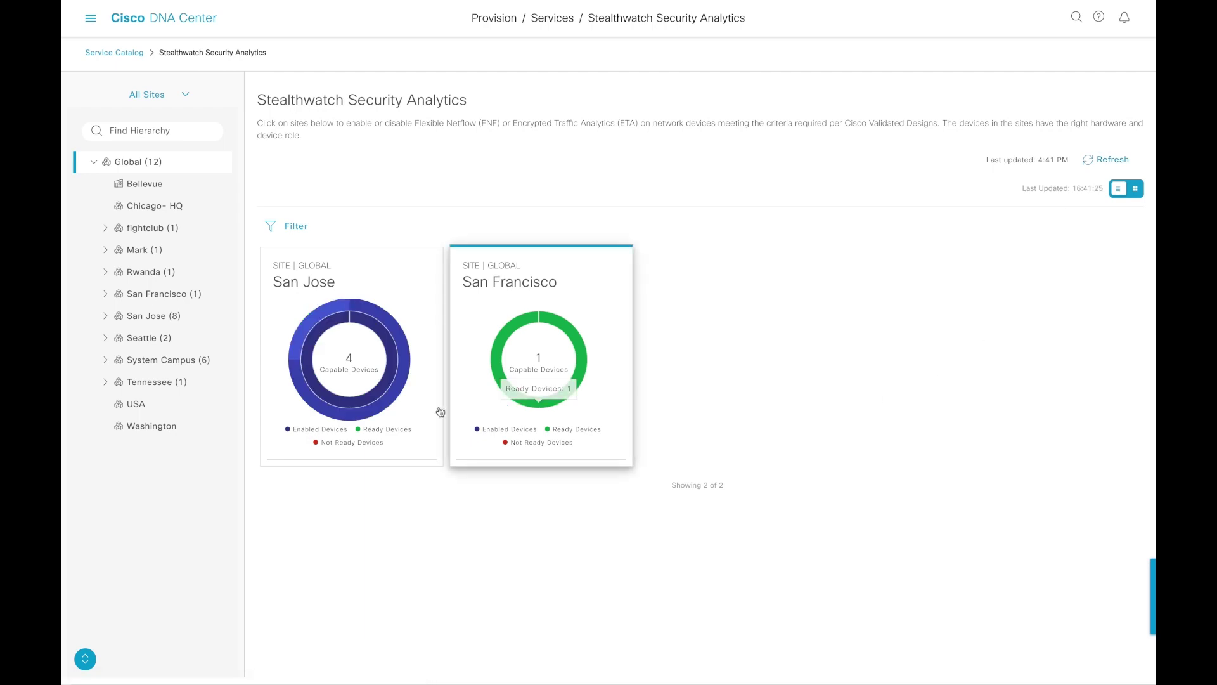
pyautogui.click(346, 381)
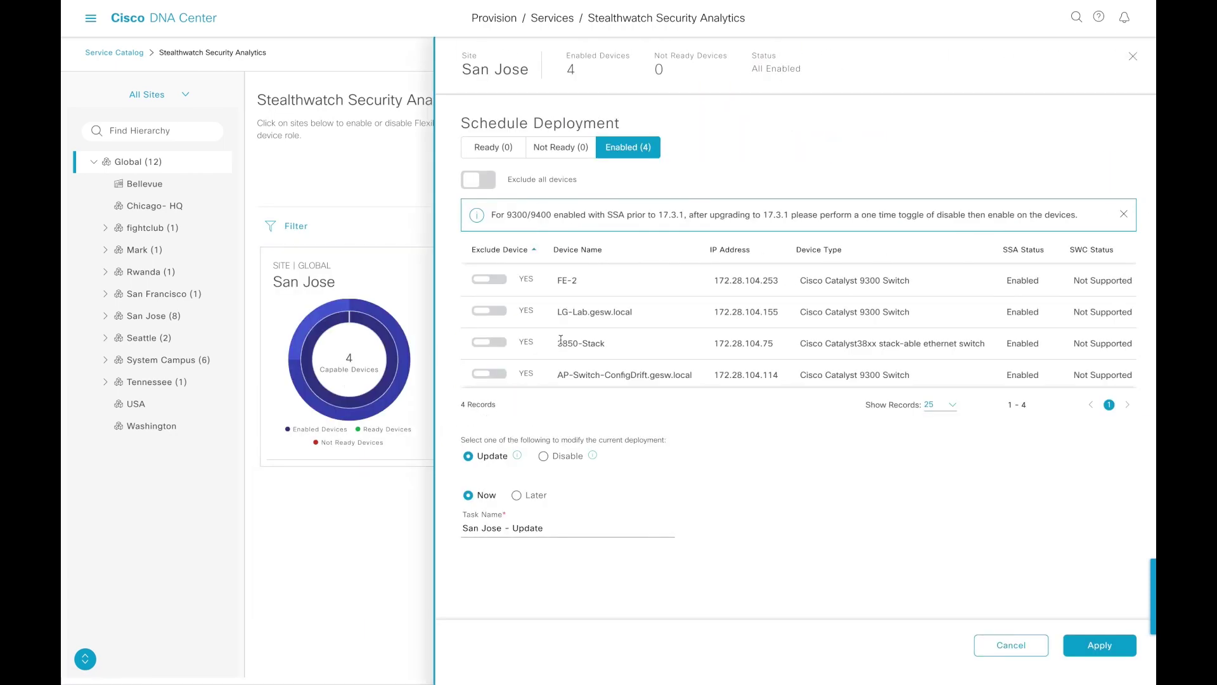
pyautogui.hscroll(3, 566, 340)
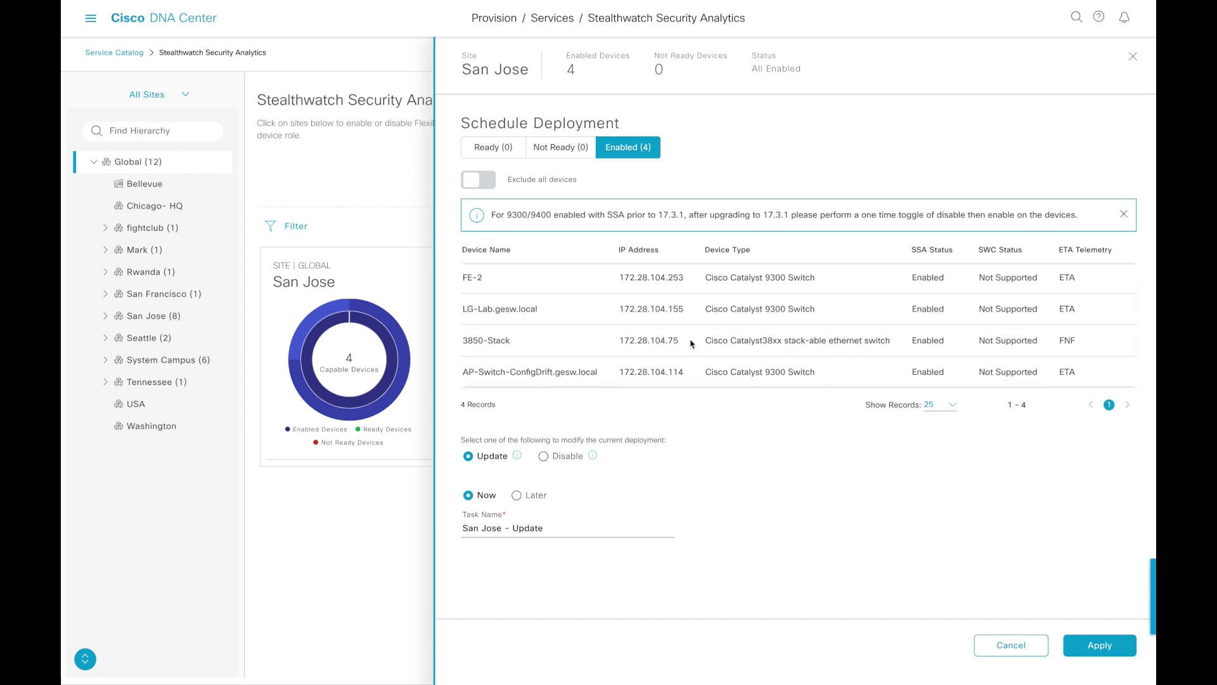
pyautogui.moveTo(1062, 343)
pyautogui.moveTo(1068, 274)
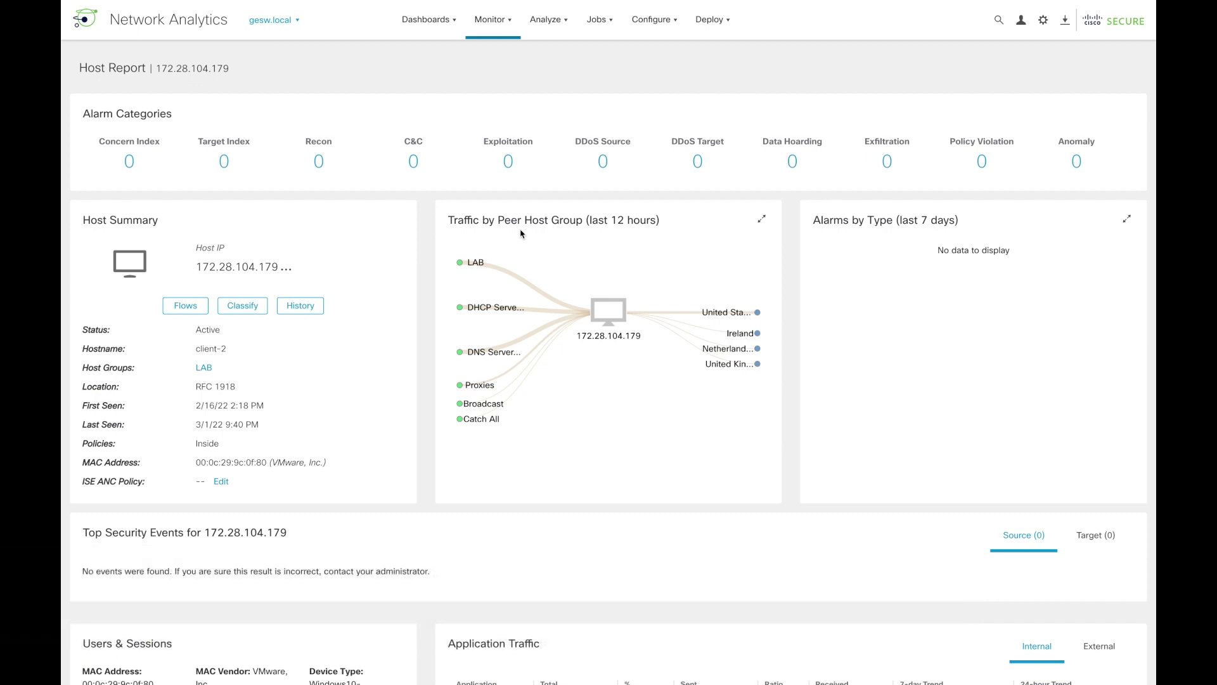
# Show External application traffic for 172.28.104.179 and copy its MAC address.
pyautogui.scroll(-4, 520, 234)
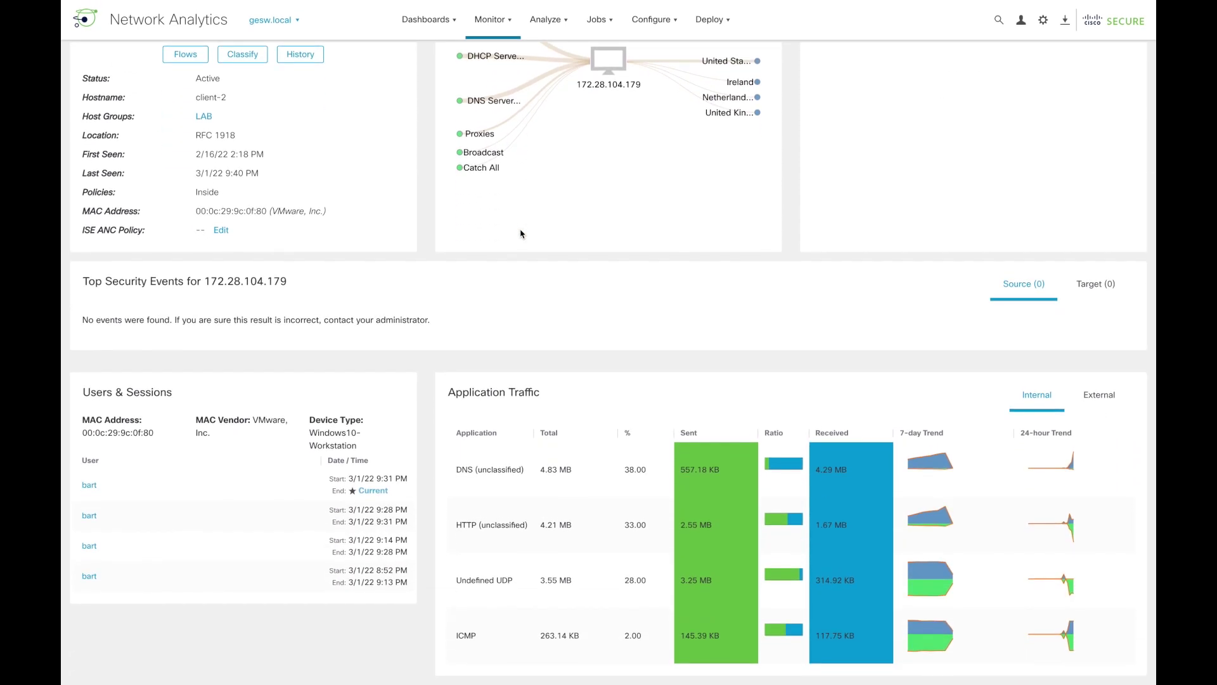
pyautogui.click(1092, 398)
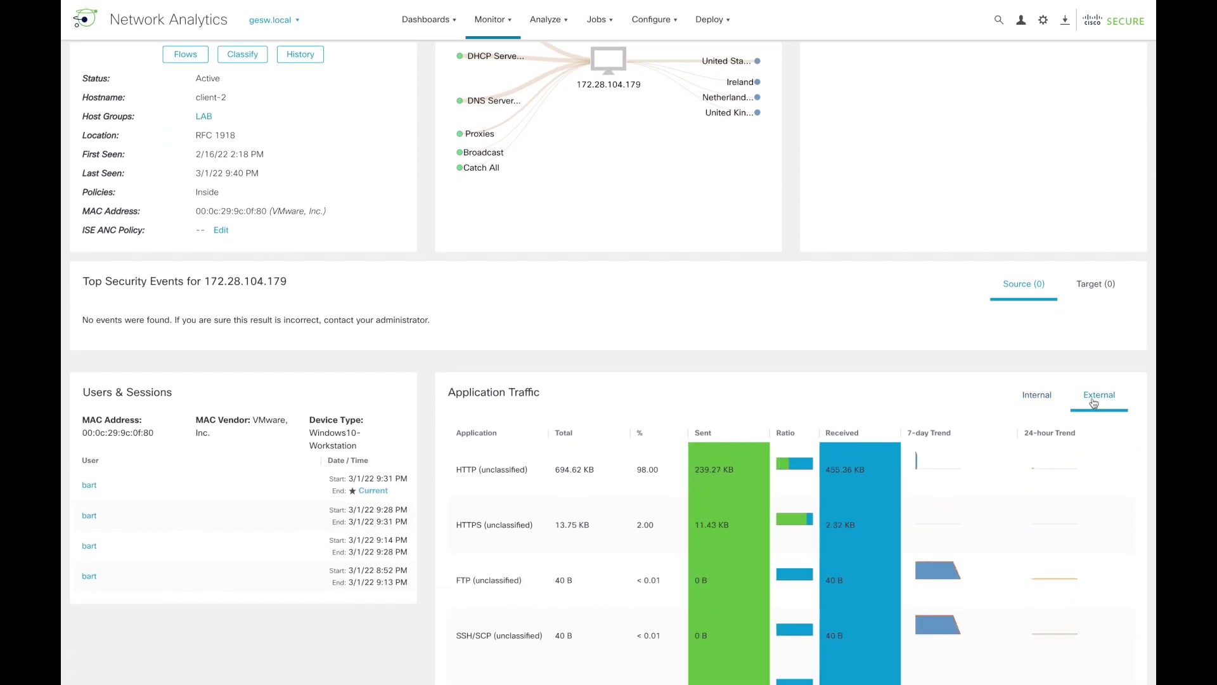
pyautogui.scroll(-2, 1035, 499)
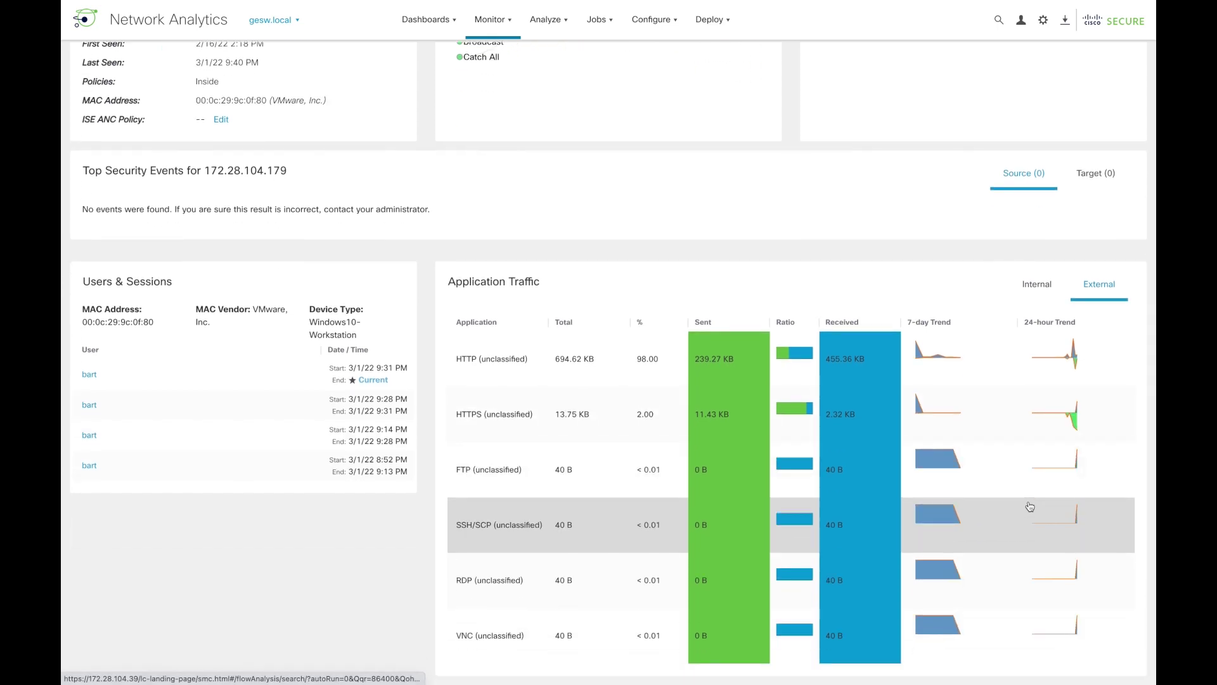
pyautogui.scroll(7, 1030, 505)
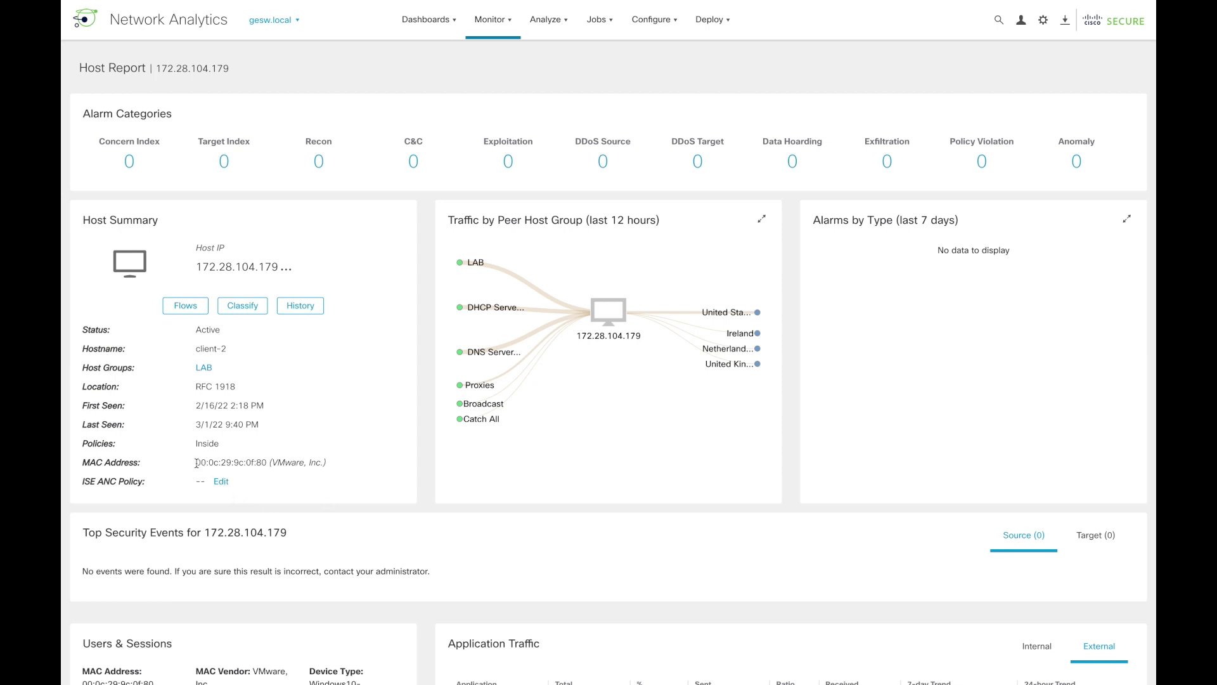
pyautogui.moveTo(197, 463); pyautogui.dragTo(266, 465)
pyautogui.hotkey('ctrl', 'c')
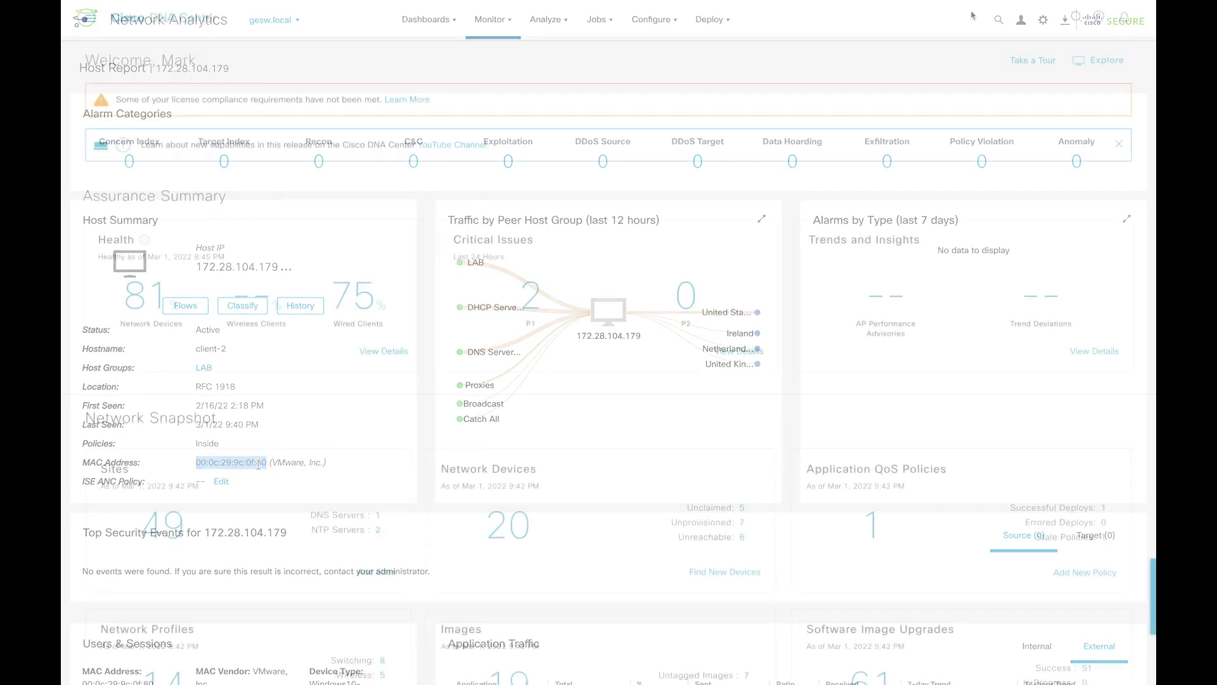
# Search for MAC 00:0C:29:9C:0F:80 and view its AI Endpoint Analytics trust score.
pyautogui.click(1075, 18)
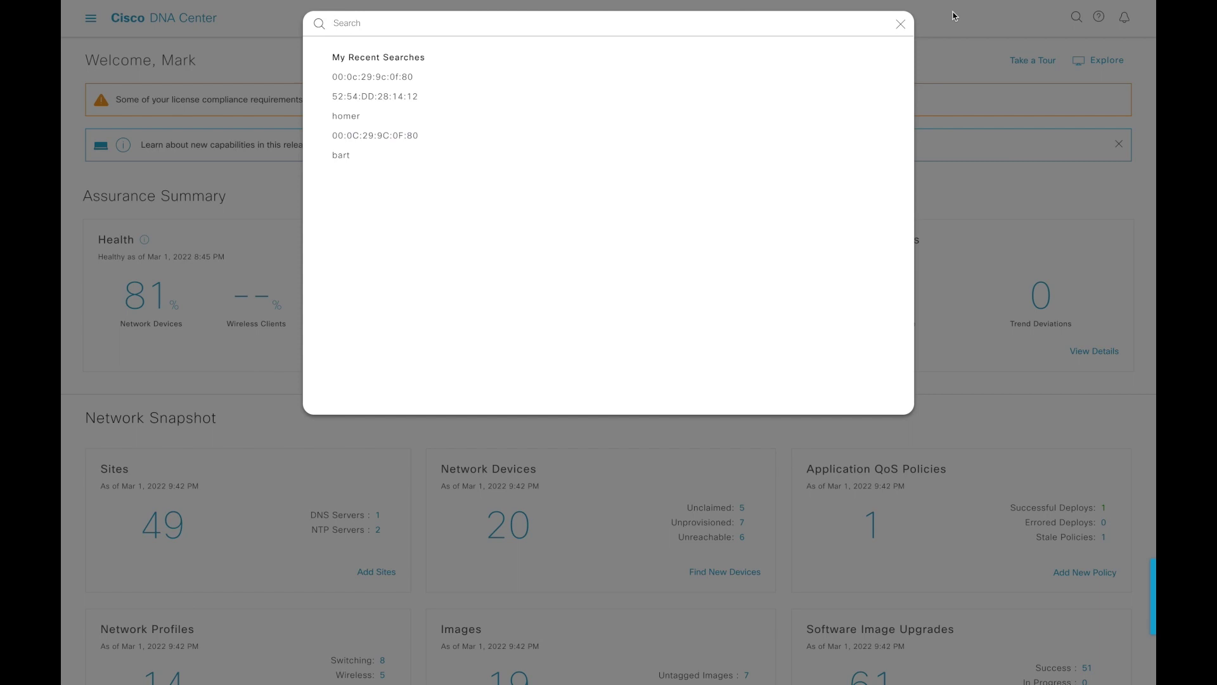
pyautogui.hotkey('ctrl', 'v')
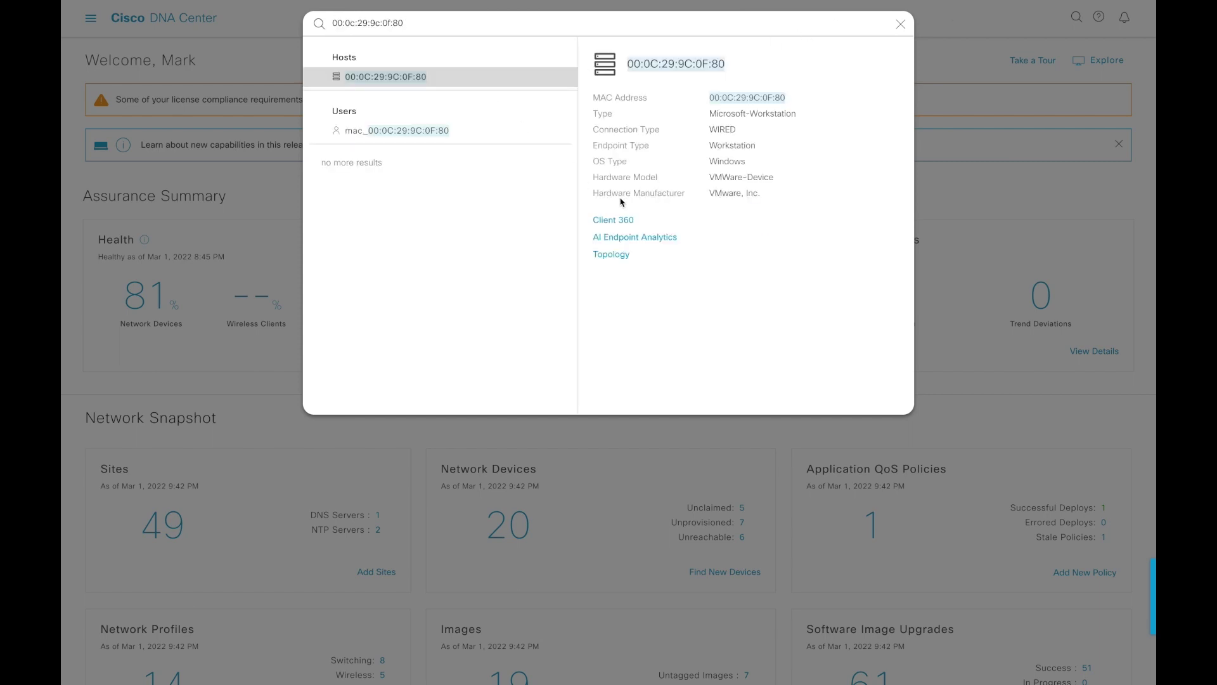
pyautogui.click(640, 237)
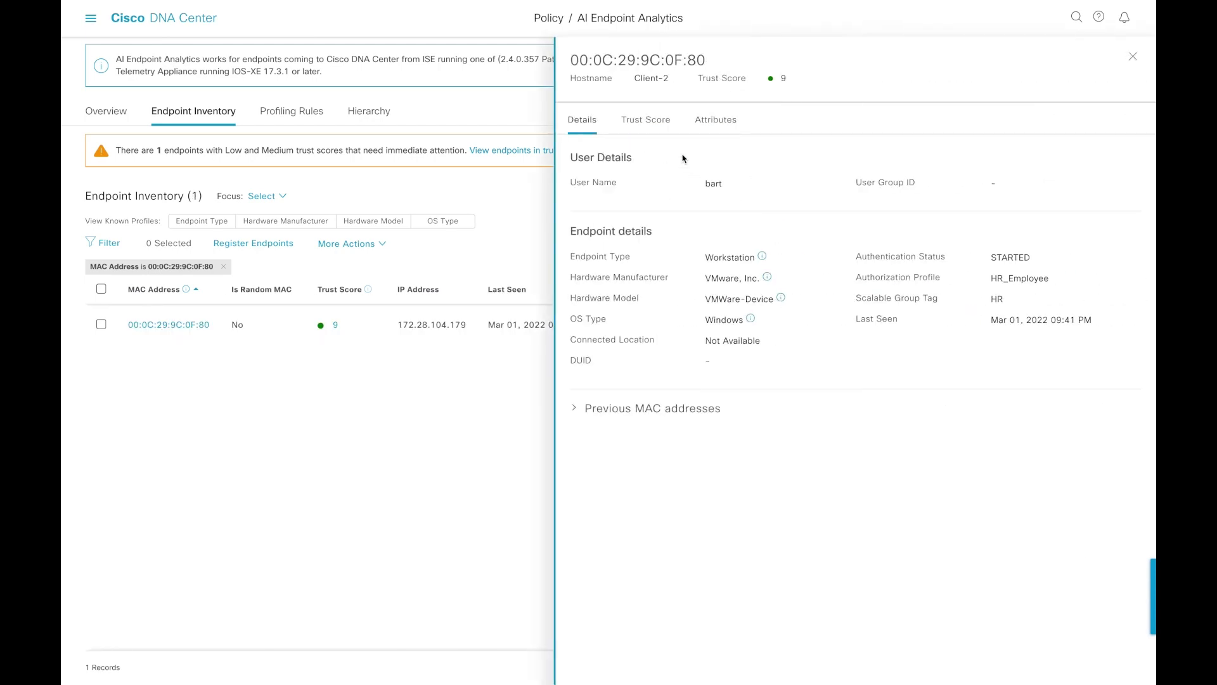
pyautogui.click(666, 126)
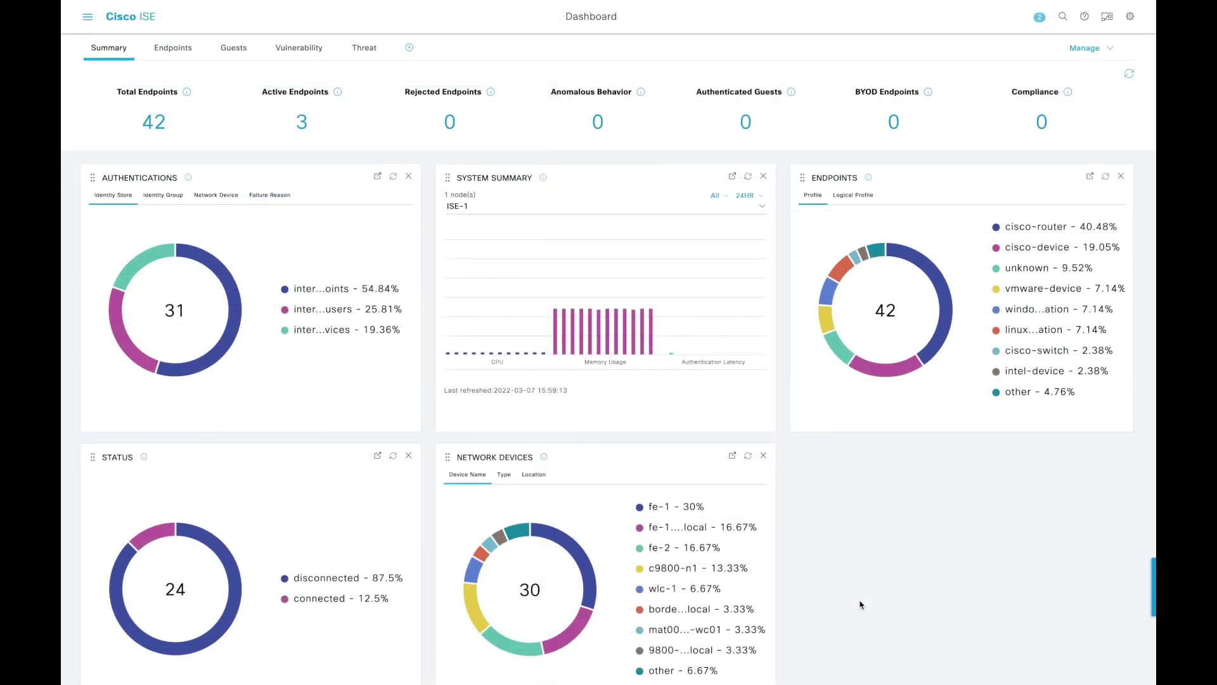
# Review the ReAuth-ANC and Quarantine-ANC policies and the empty Endpoint Assignment list in ISE.
pyautogui.click(88, 18)
pyautogui.moveTo(414, 58)
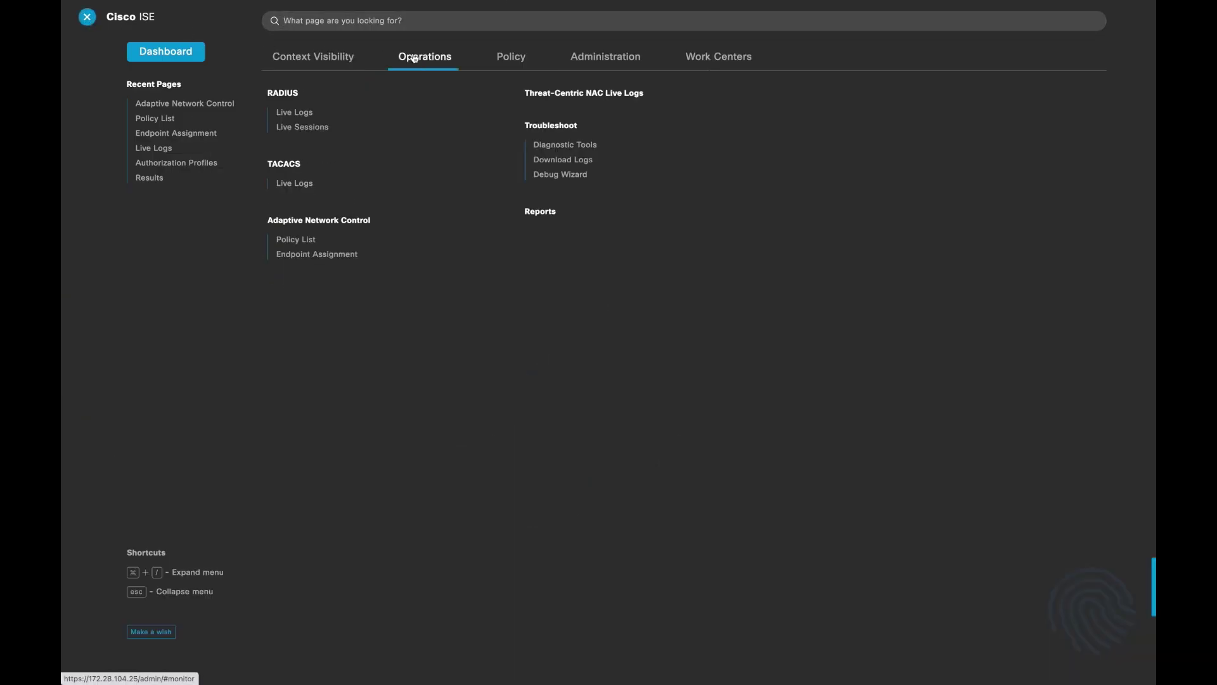
pyautogui.click(350, 221)
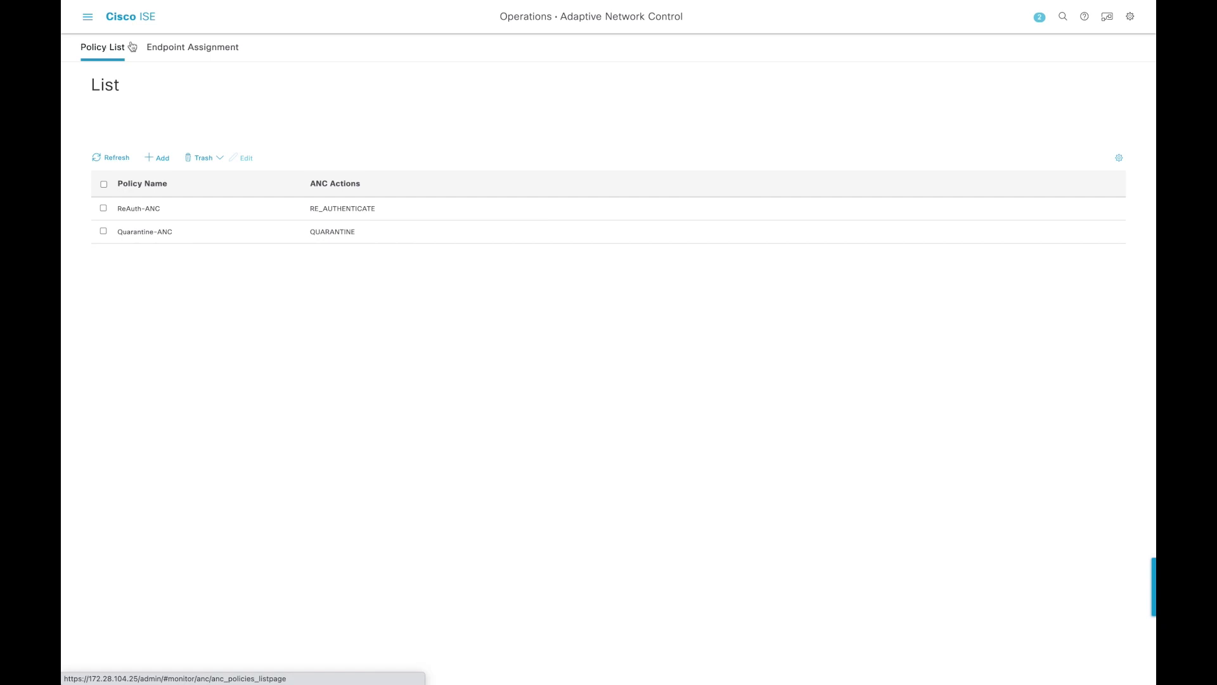
pyautogui.click(201, 48)
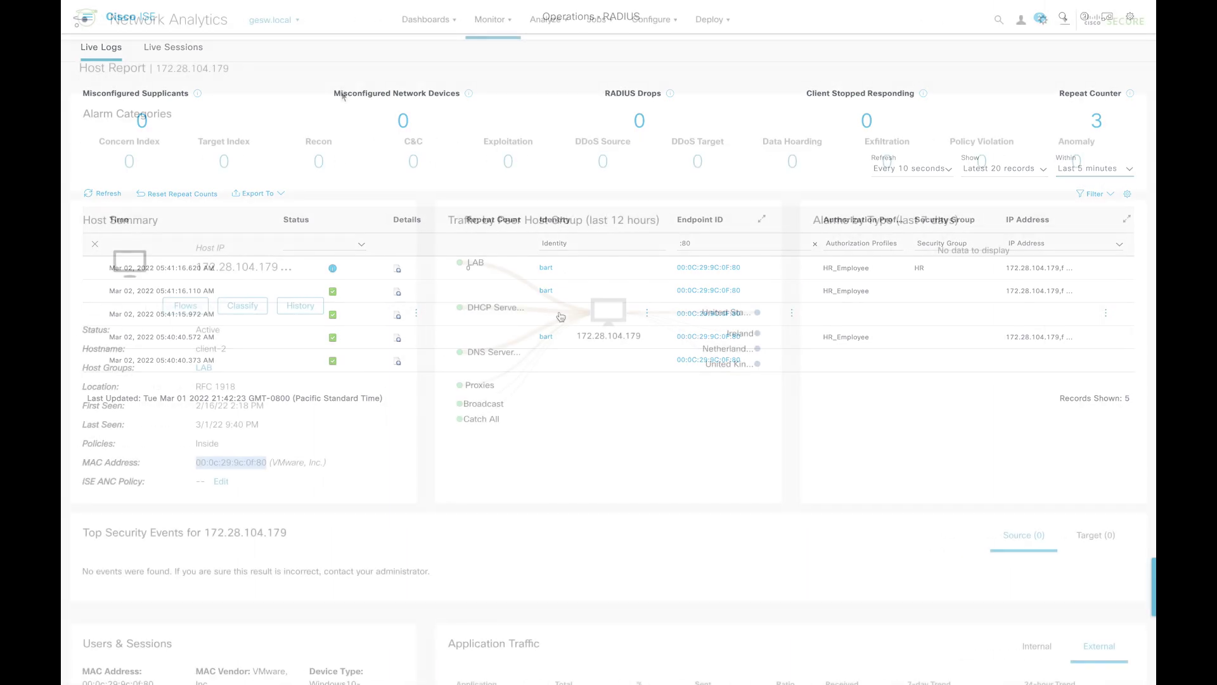
# Apply the Quarantine-ANC policy to host 172.28.104.179 and save.
pyautogui.click(222, 481)
pyautogui.click(241, 157)
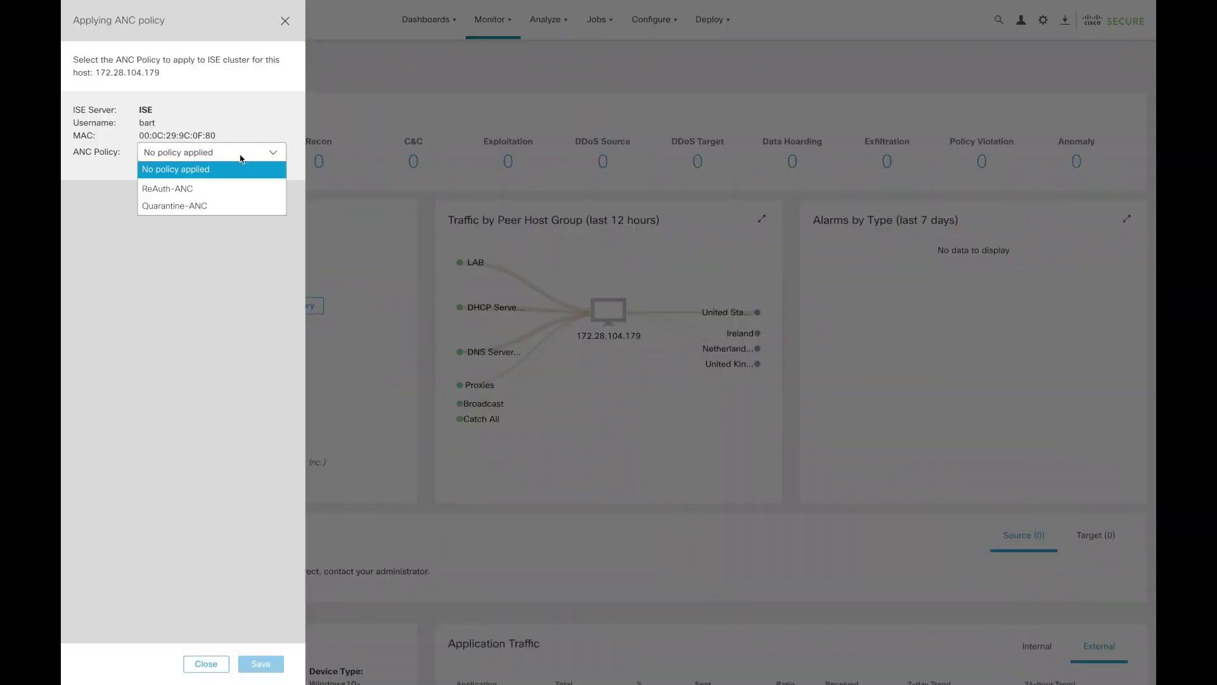
pyautogui.click(254, 205)
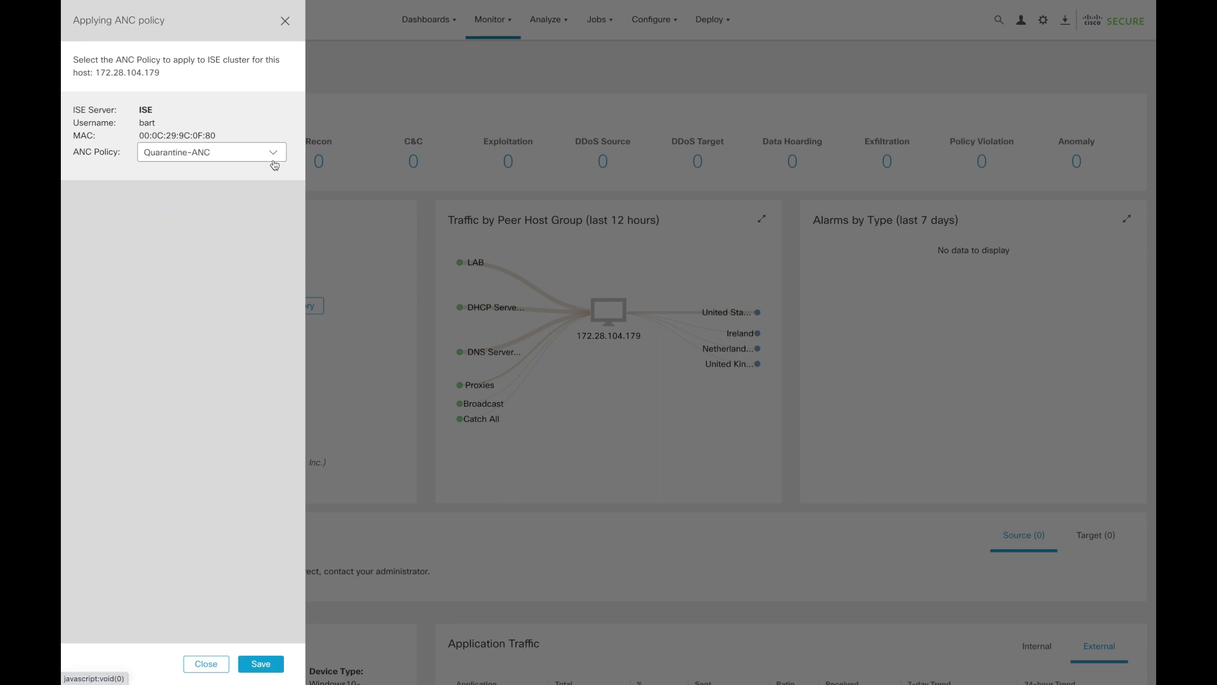
pyautogui.click(258, 663)
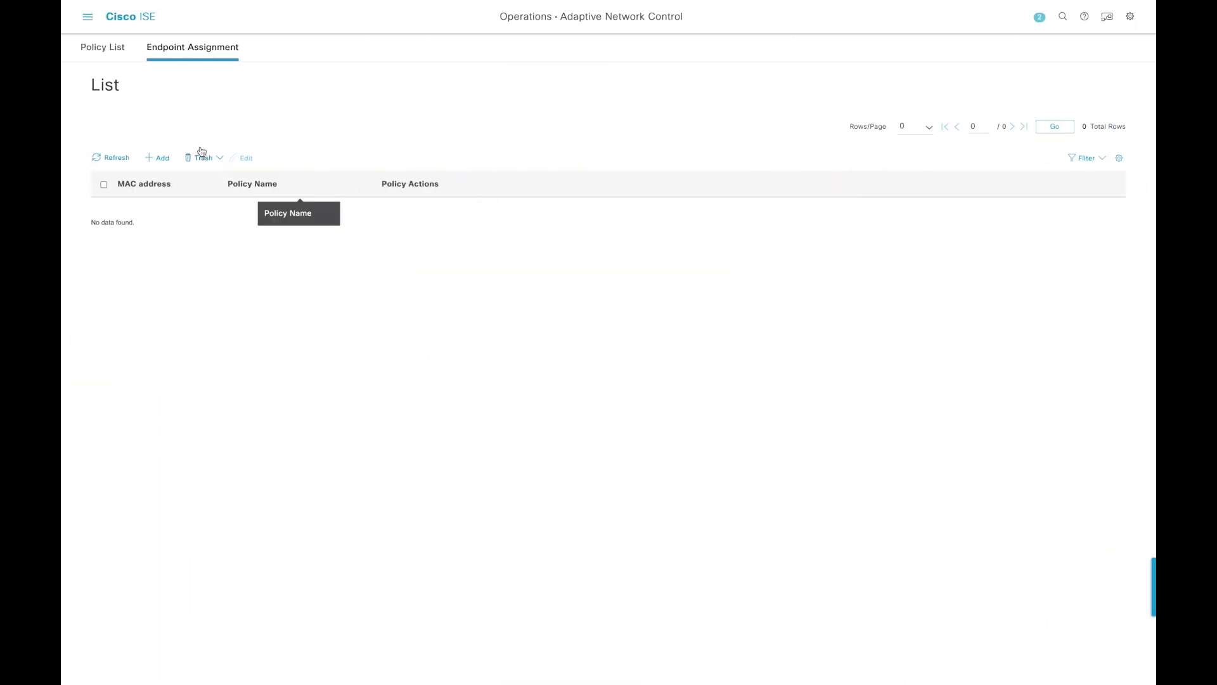
# Refresh ISE's Endpoint Assignment list so 00:0C:29:9C:0F:80 shows Quarantine-ANC with a QUARANTINE action.
pyautogui.click(123, 158)
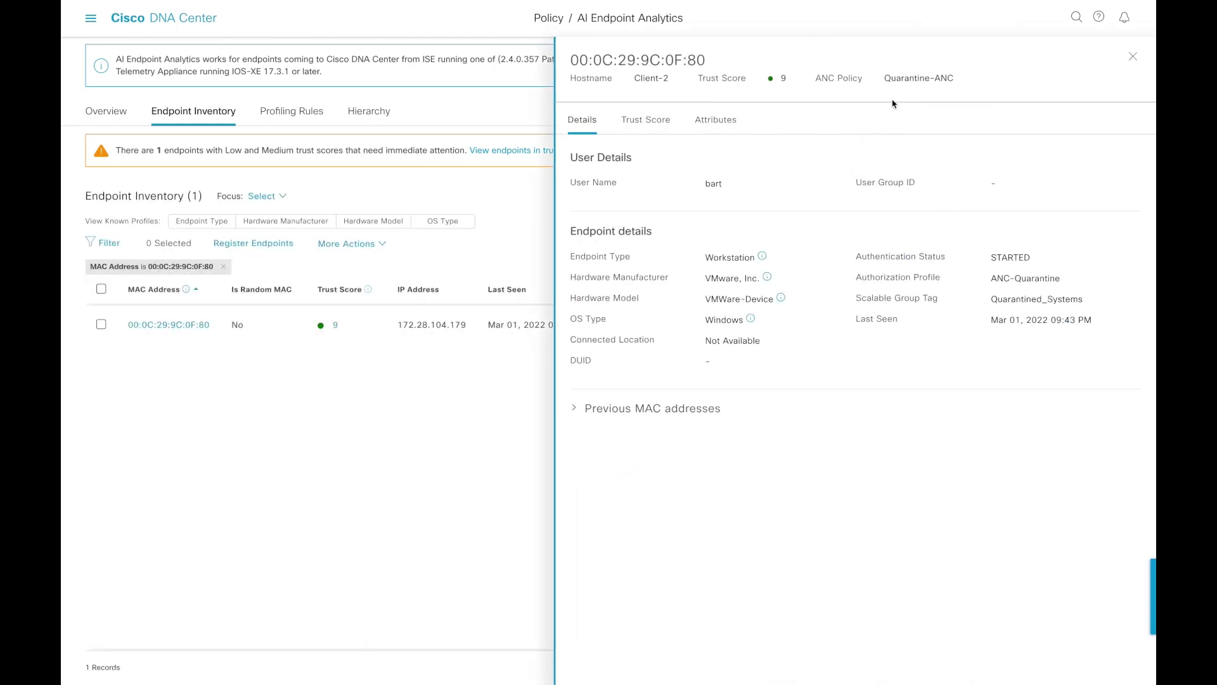
# In the endpoint's Trust Score details, replace the Quarantine-ANC policy with ReAuth-ANC.
pyautogui.moveTo(885, 79); pyautogui.dragTo(958, 78)
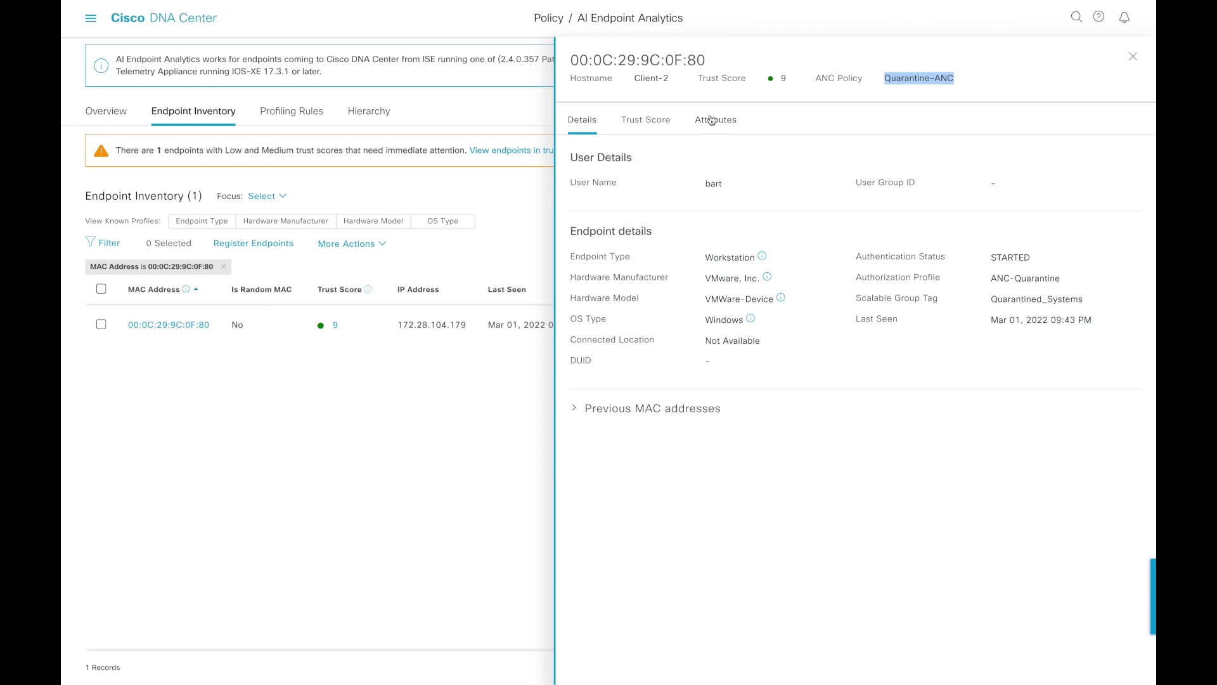
pyautogui.click(651, 128)
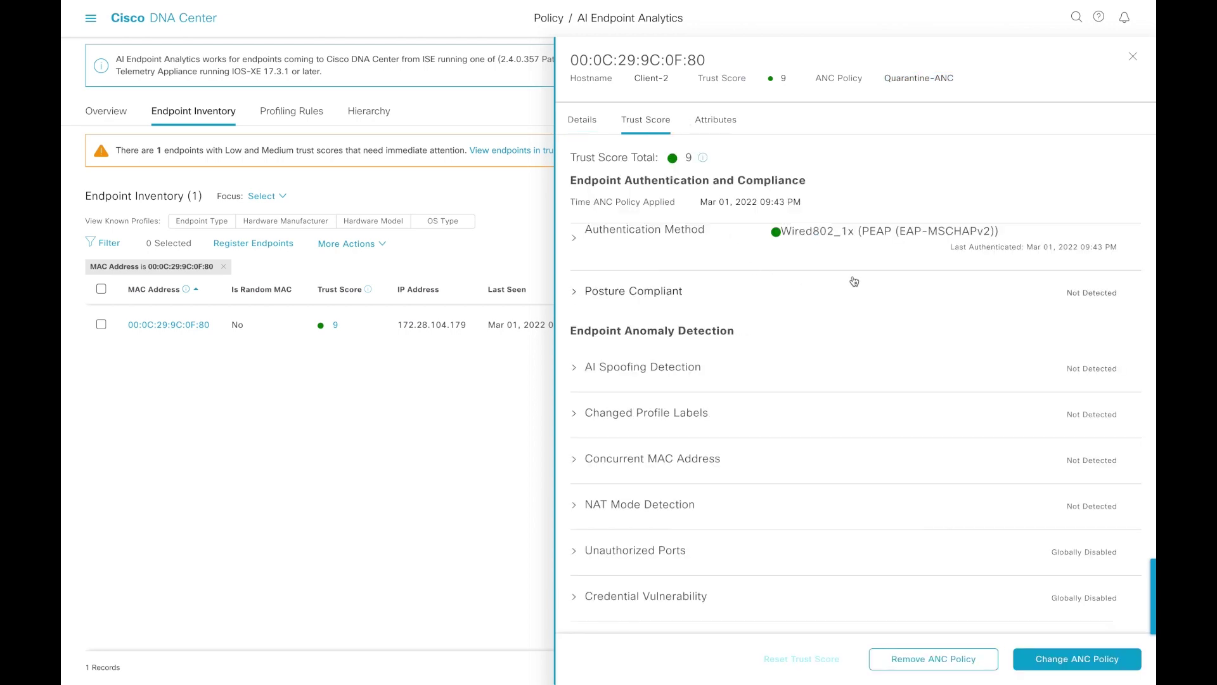
pyautogui.scroll(-1, 854, 281)
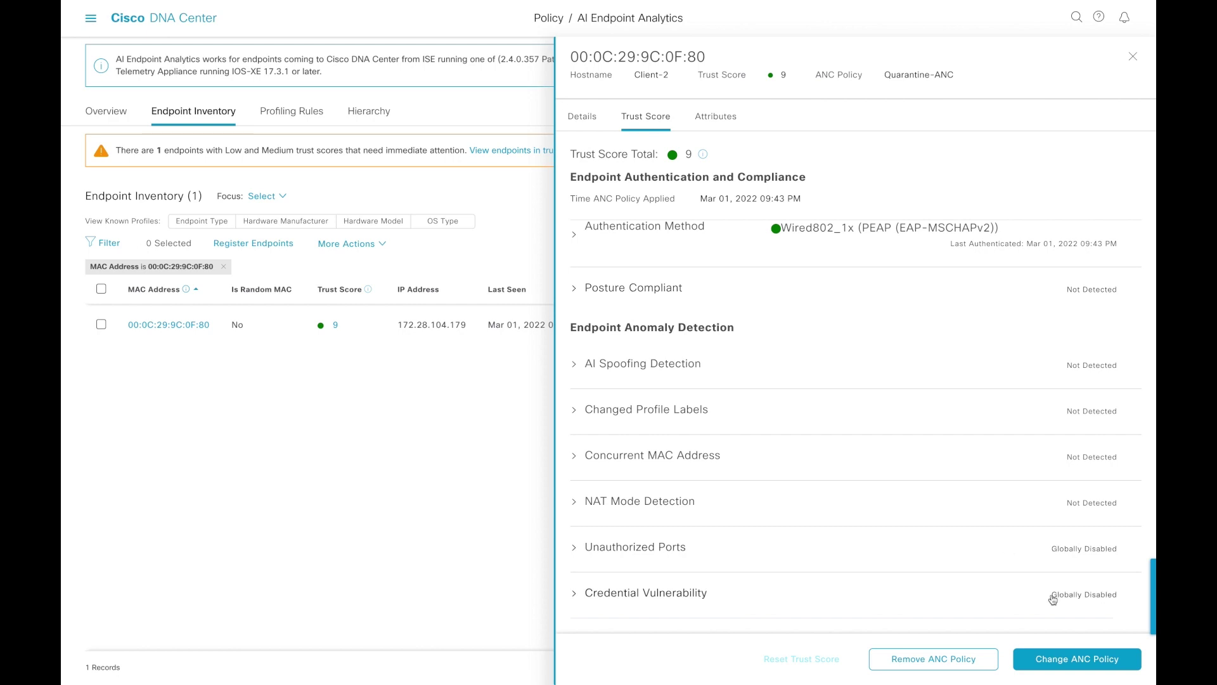
pyautogui.click(1054, 661)
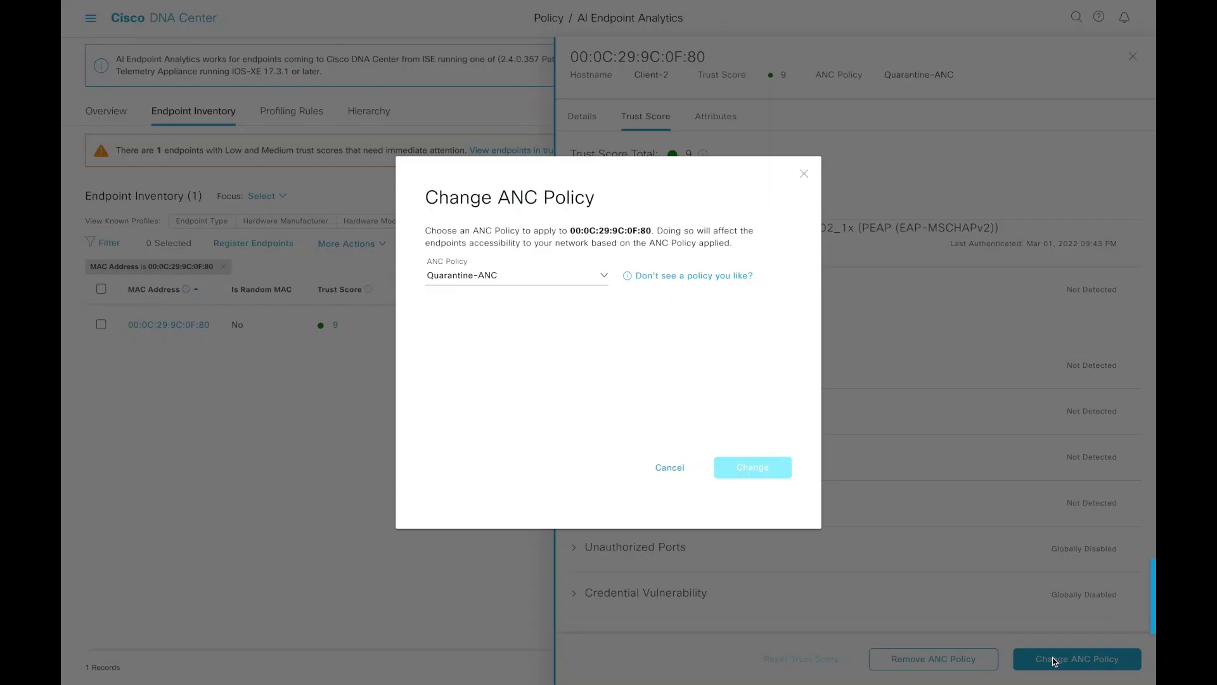
pyautogui.click(604, 278)
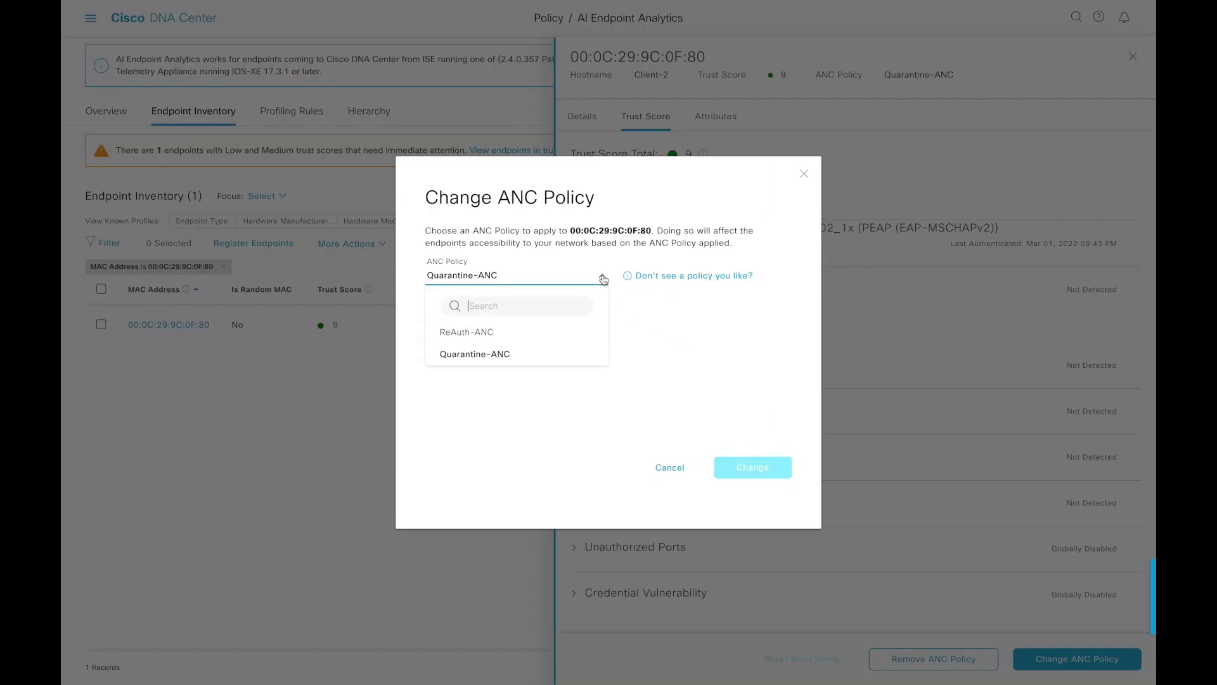
pyautogui.click(525, 334)
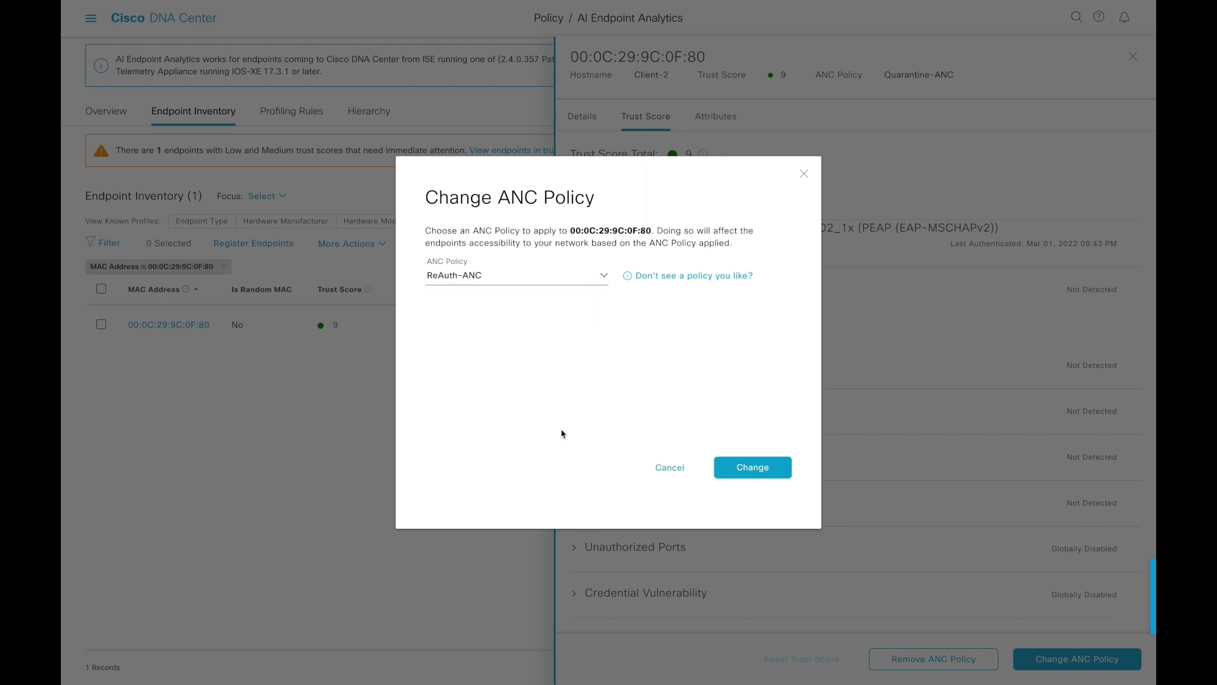
pyautogui.click(764, 469)
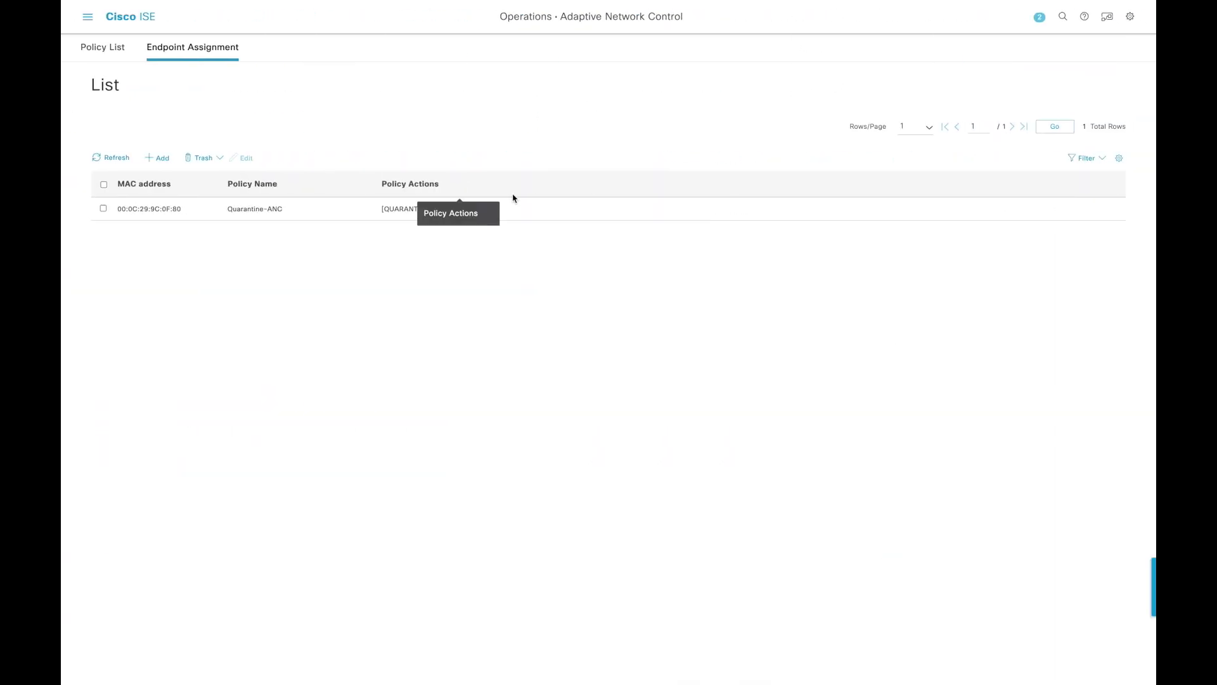
# Refresh ISE's Endpoint Assignment list so the endpoint shows ReAuth-ANC with a RE_AUTHENTICATE action.
pyautogui.click(113, 155)
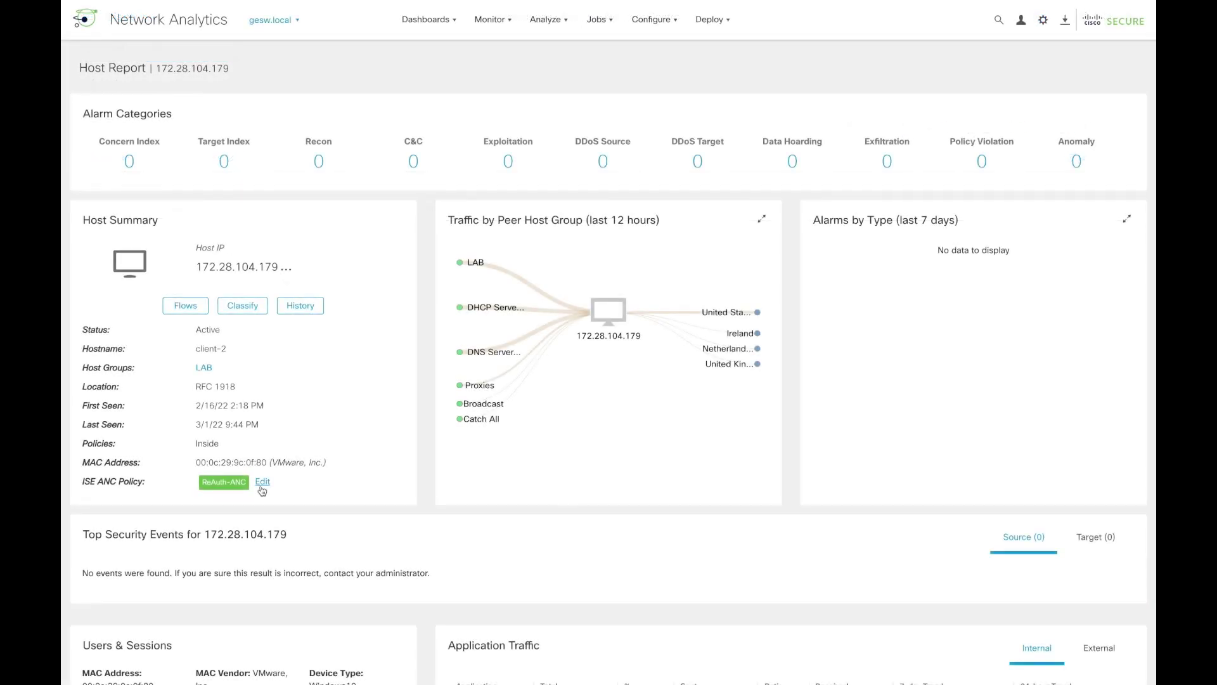
# Open Monitor > ISE ANC Assignments and retrieve host 172.28.104.179's effective ANC policy.
pyautogui.moveTo(549, 35)
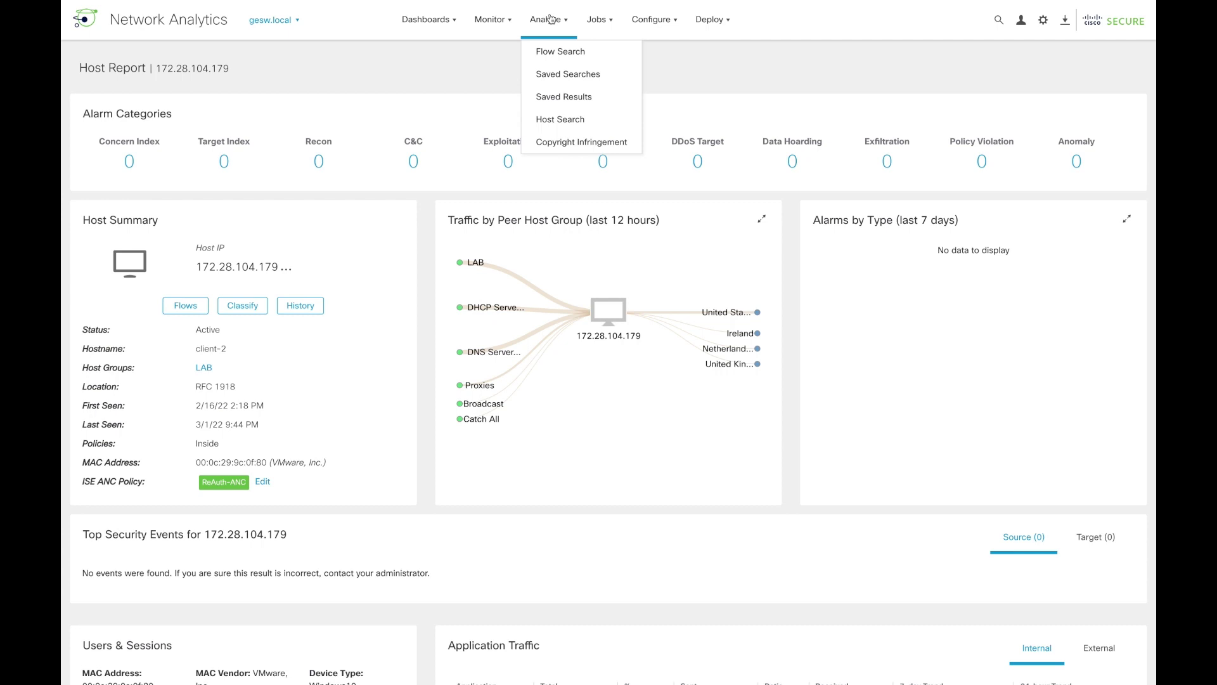
pyautogui.moveTo(495, 22)
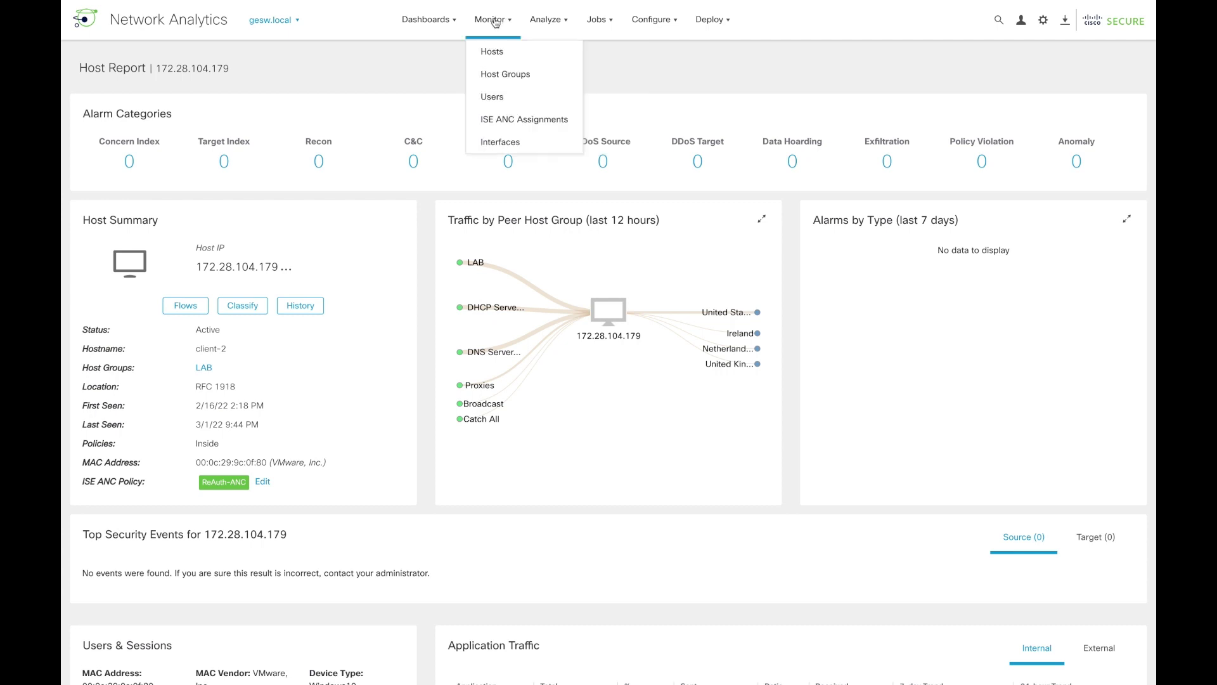
pyautogui.click(512, 121)
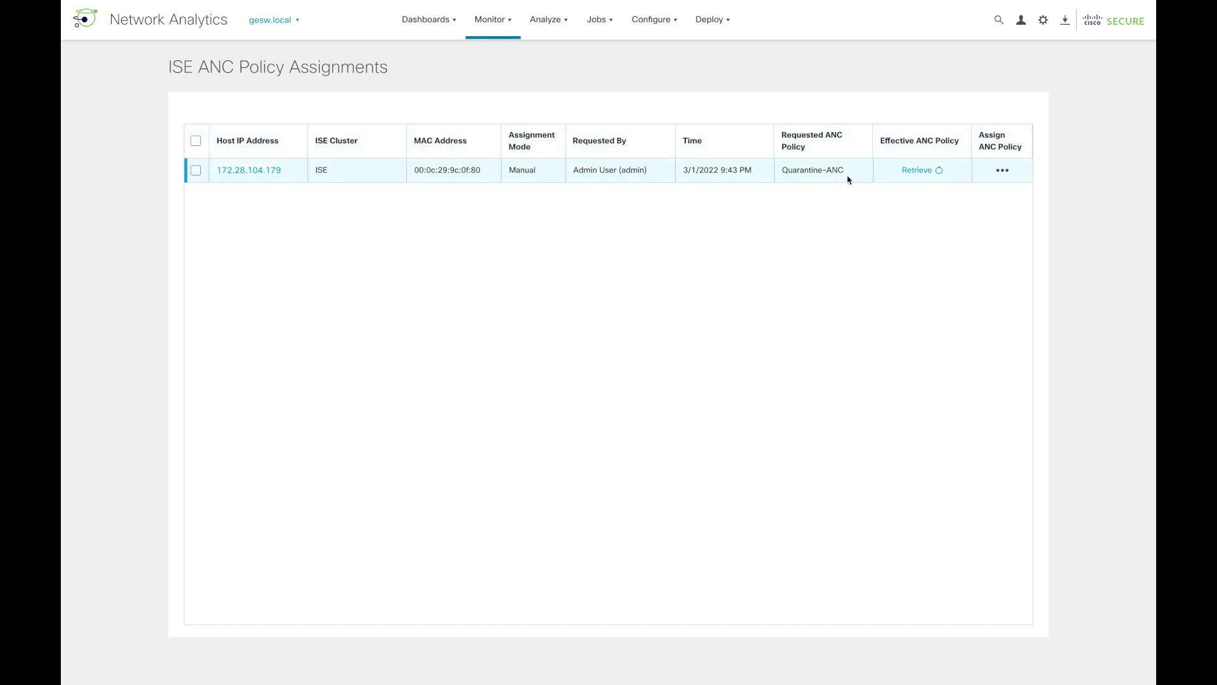
pyautogui.click(927, 172)
# Assign the ANC policy None to host 172.28.104.179 and refresh its effective policy.
pyautogui.click(1002, 170)
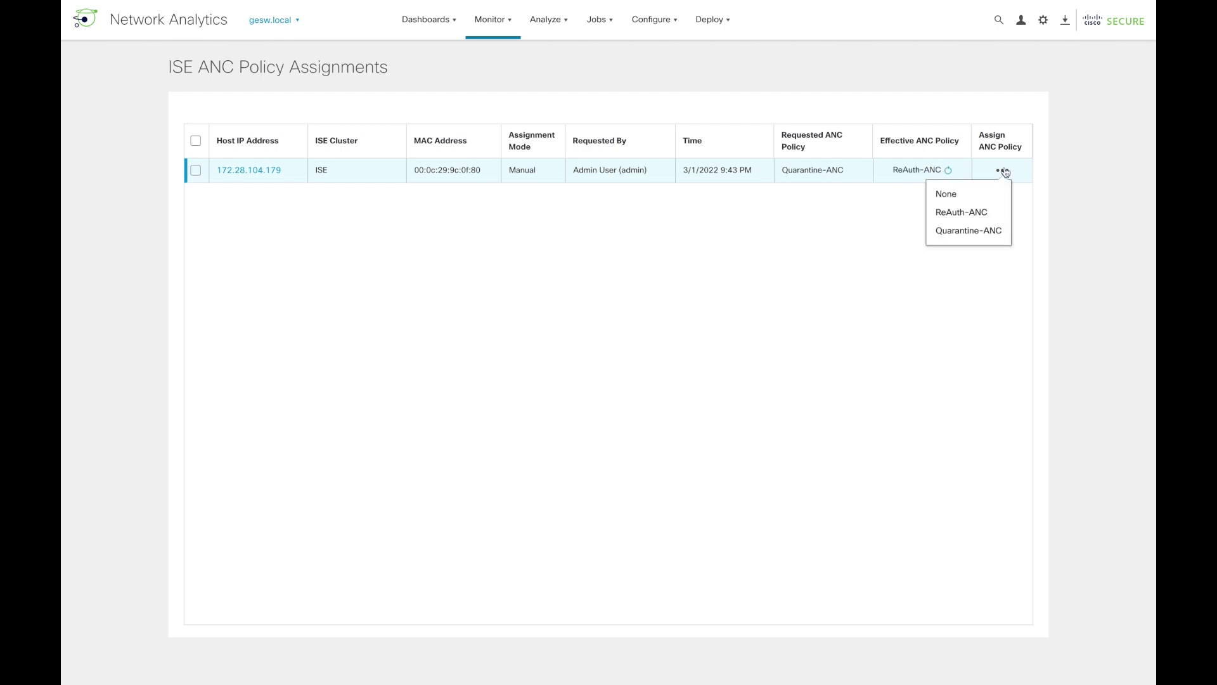
pyautogui.click(976, 193)
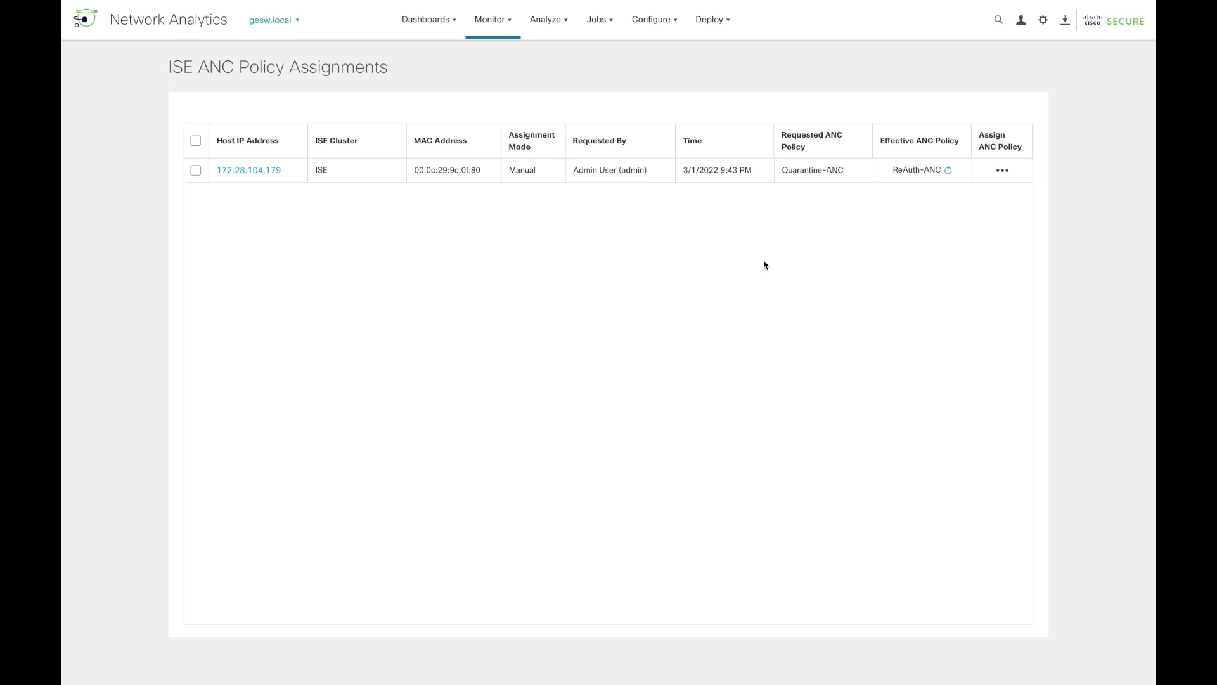
pyautogui.click(948, 170)
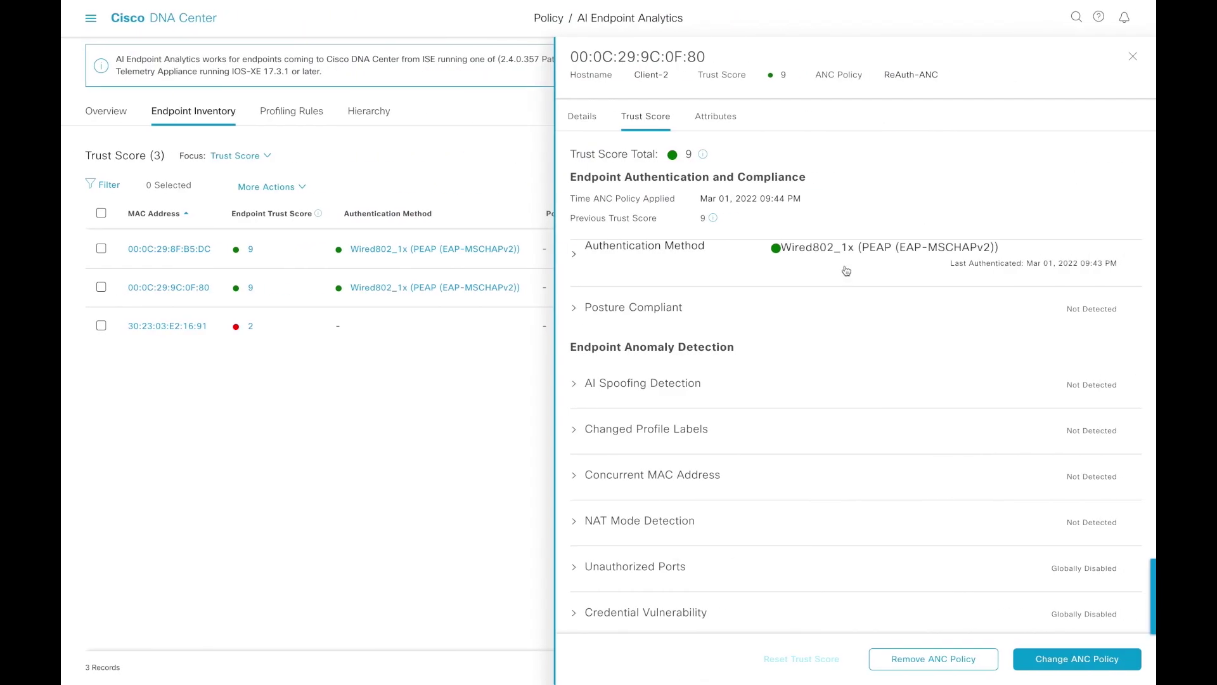
# Reload the endpoint table and reopen 00:0C:29:9C:0F:80's Trust Score details, now without an ANC policy.
pyautogui.click(1133, 56)
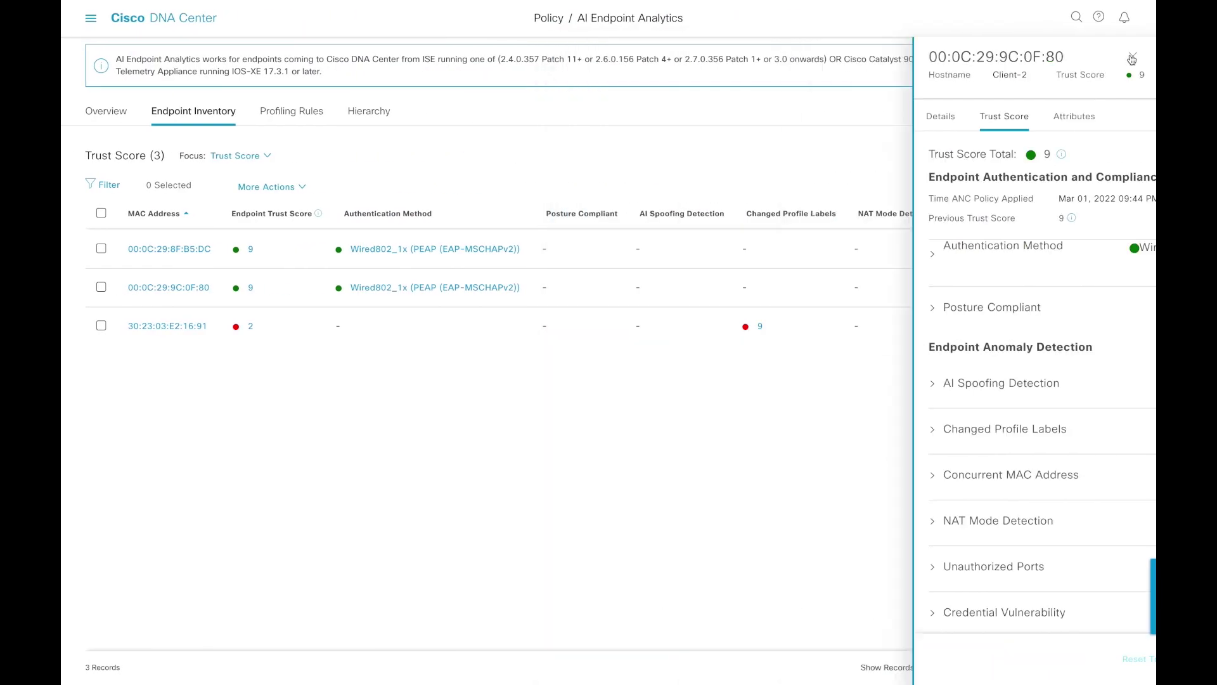
pyautogui.click(1106, 185)
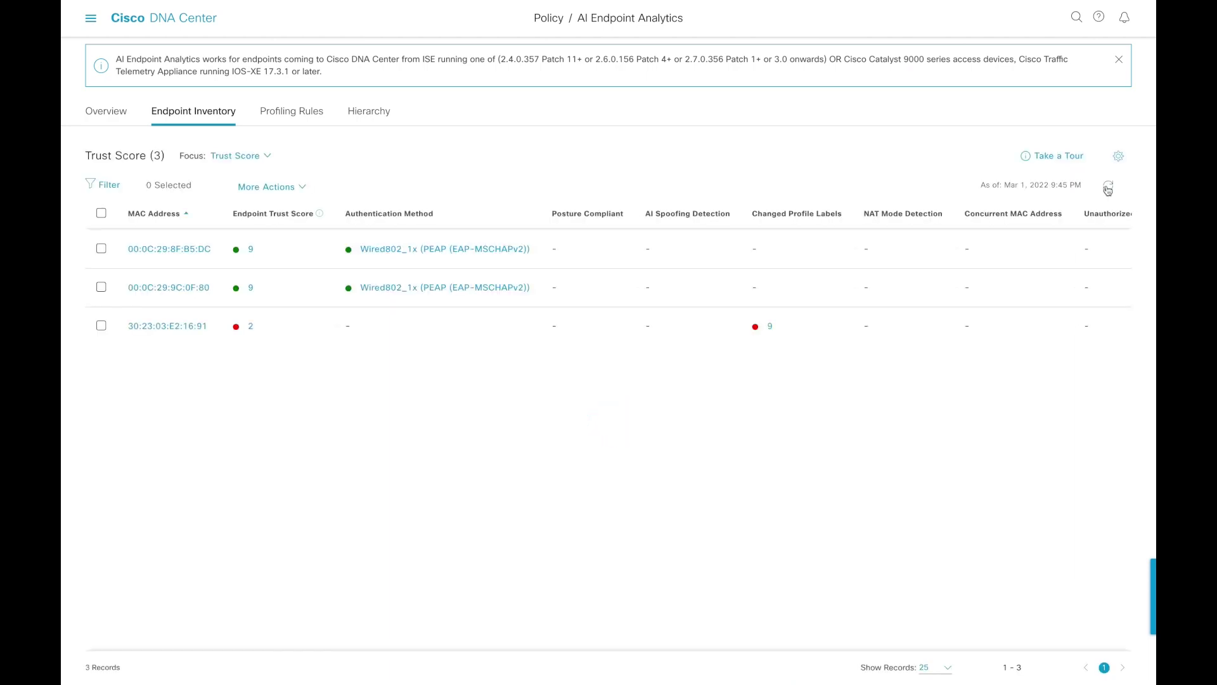
pyautogui.click(178, 288)
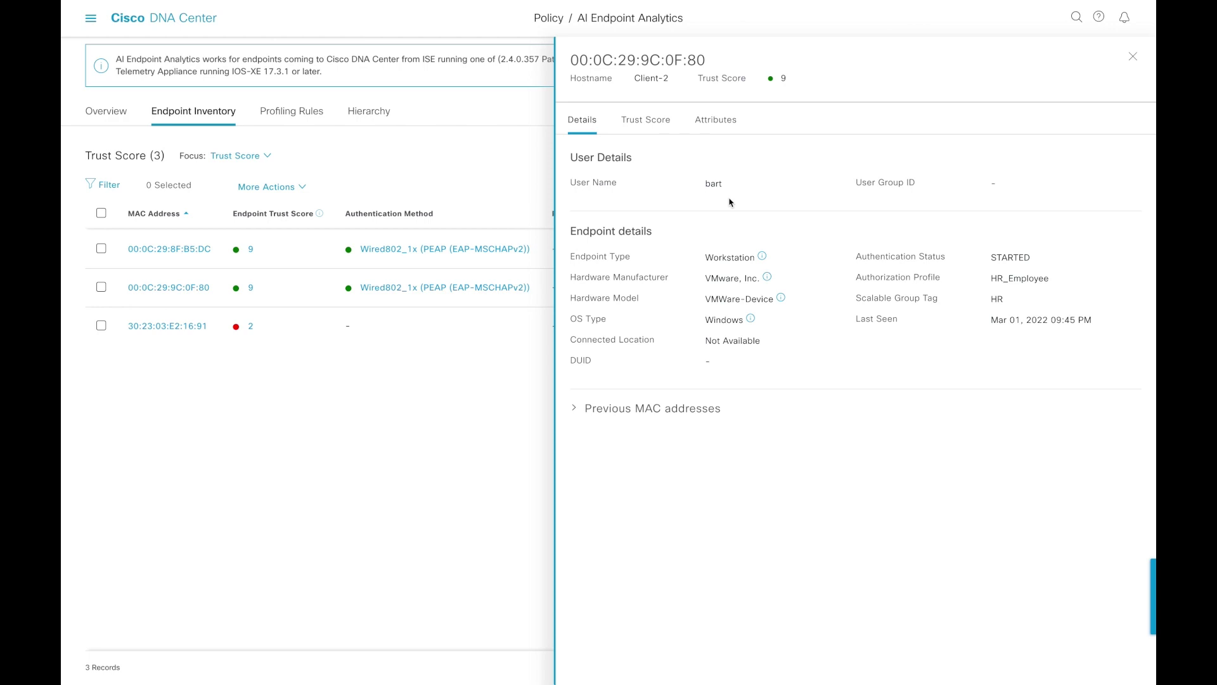
pyautogui.click(658, 130)
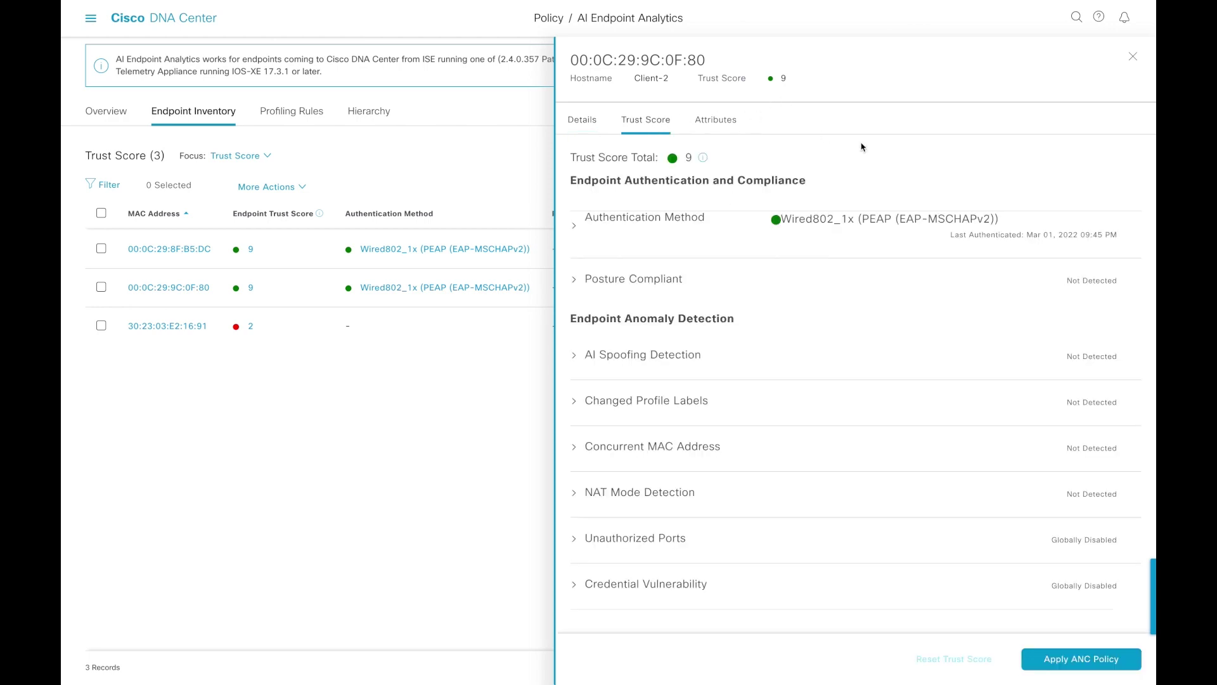
pyautogui.hotkey('ctrl', 'Right')
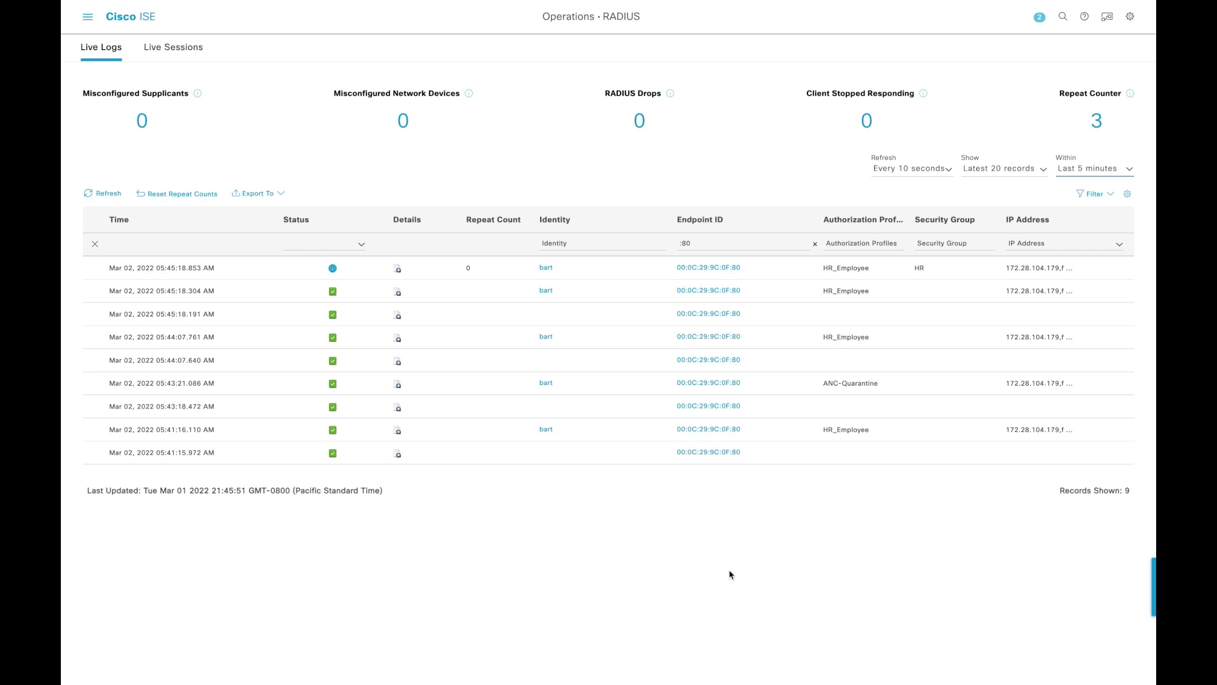
# Refresh ISE's ANC Endpoint Assignment list to confirm the ReAuth-ANC entry is gone.
pyautogui.hotkey('ctrl', 'Right')
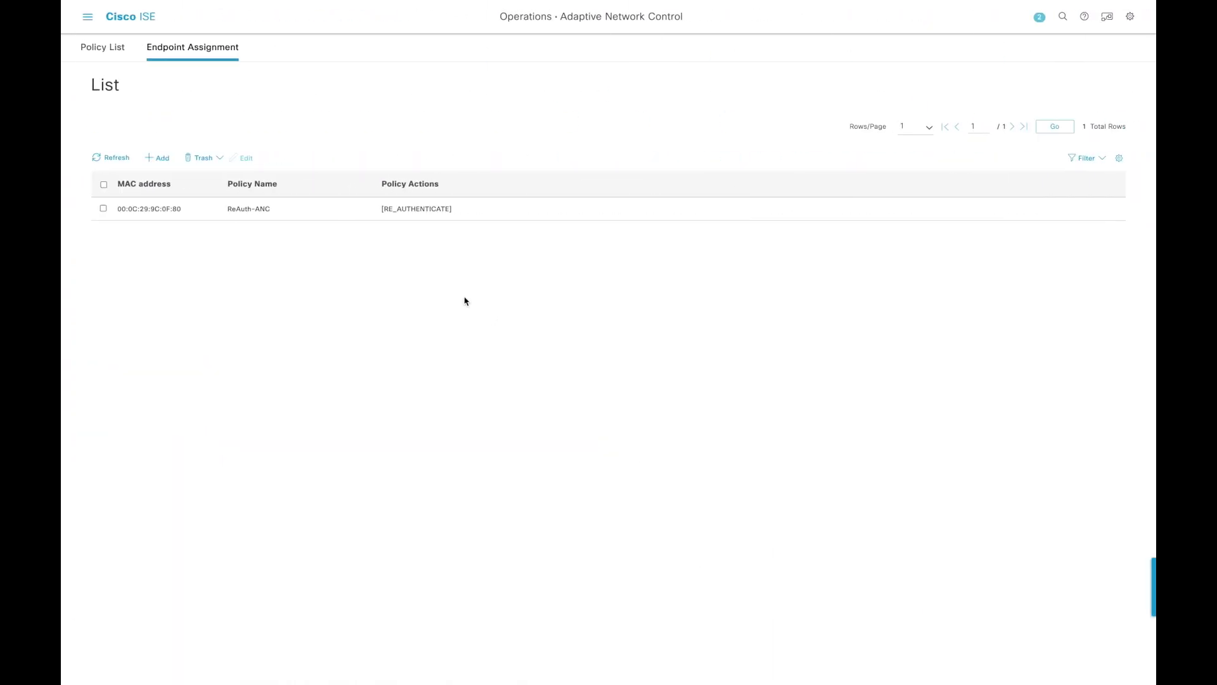
pyautogui.click(114, 157)
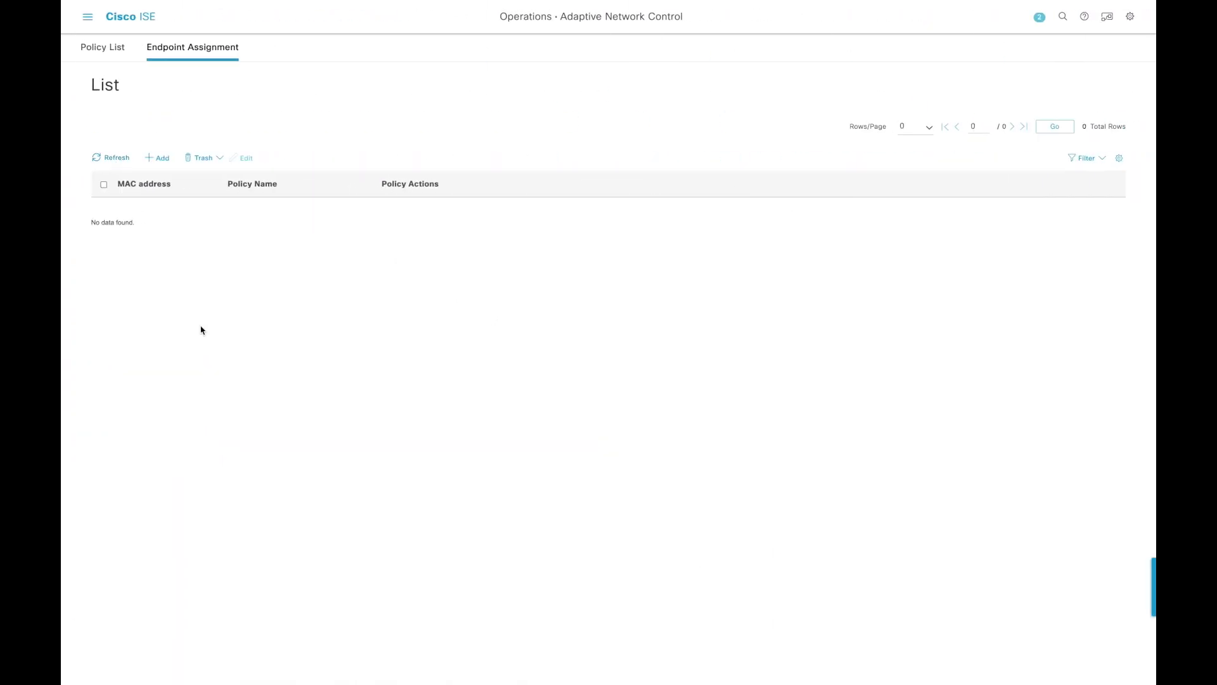